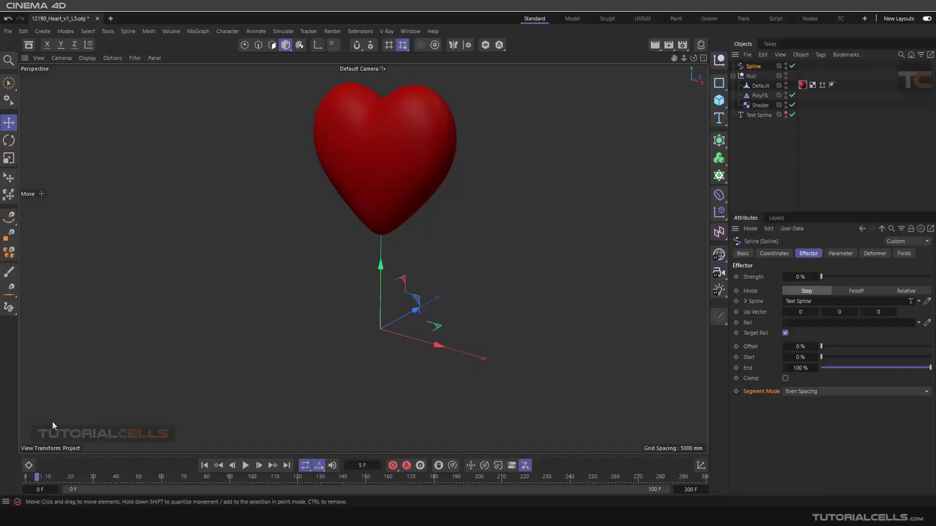
Step: Play the finished animation and inspect the Shader effector, PolyFX and Spline effector settings
{"action": "left_click", "coordinate": [232, 466]}
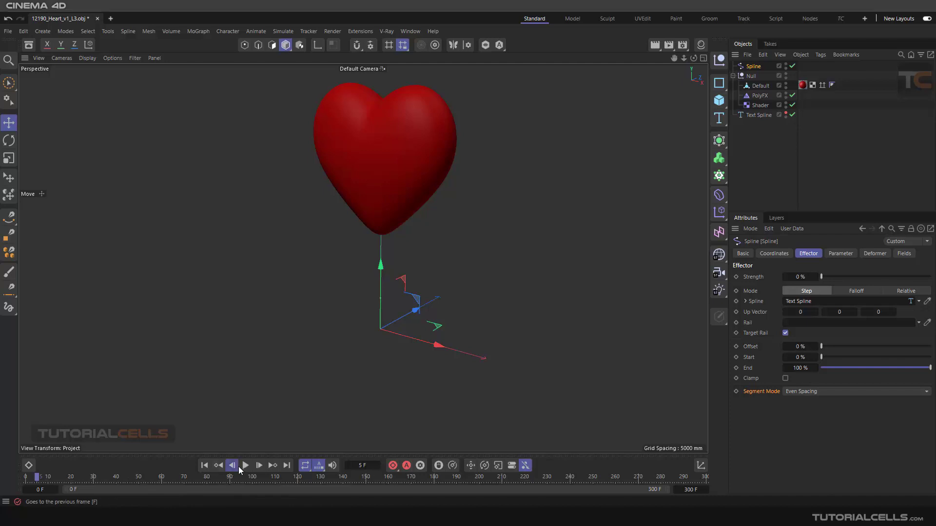
{"action": "left_click", "coordinate": [243, 466]}
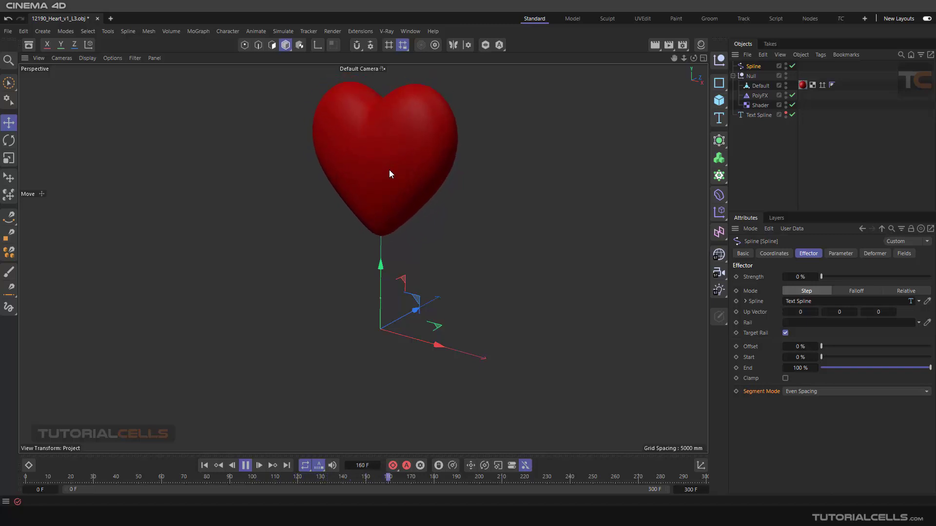
{"action": "left_click", "coordinate": [749, 106]}
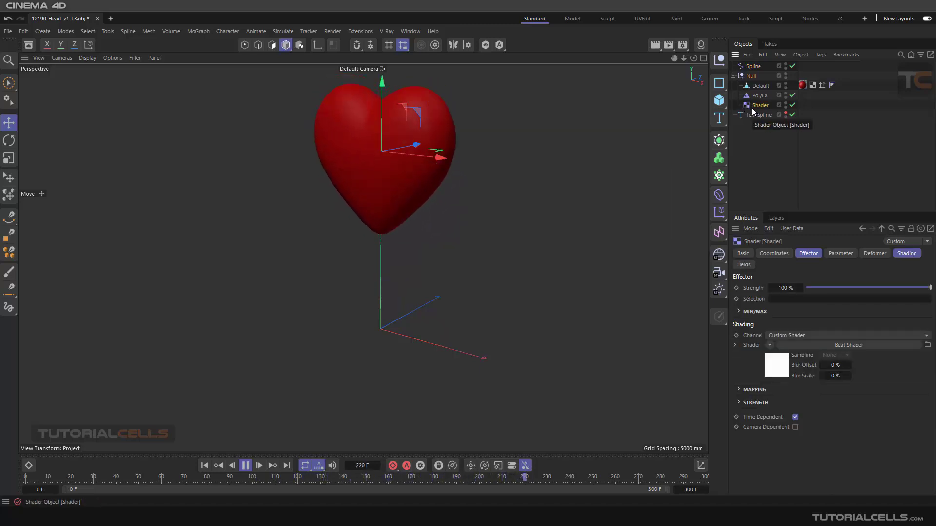
{"action": "left_click", "coordinate": [754, 96]}
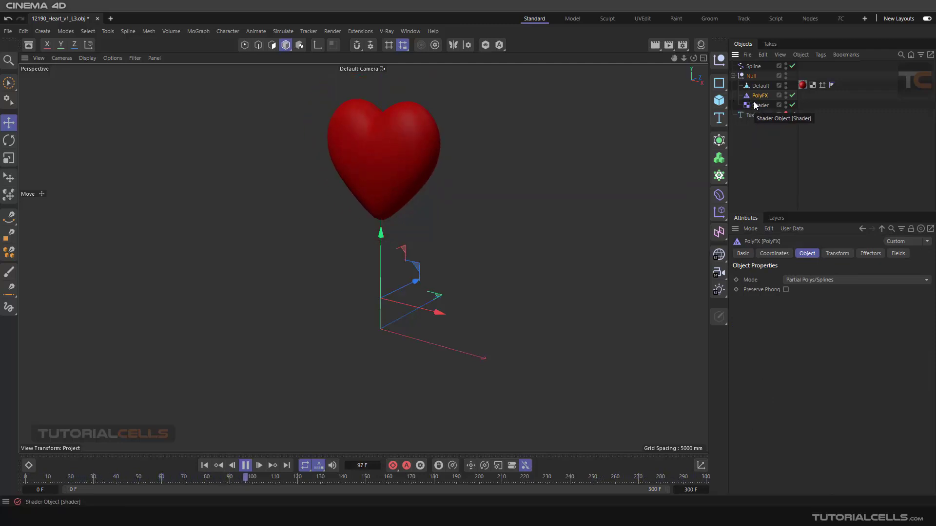
{"action": "left_click", "coordinate": [753, 67]}
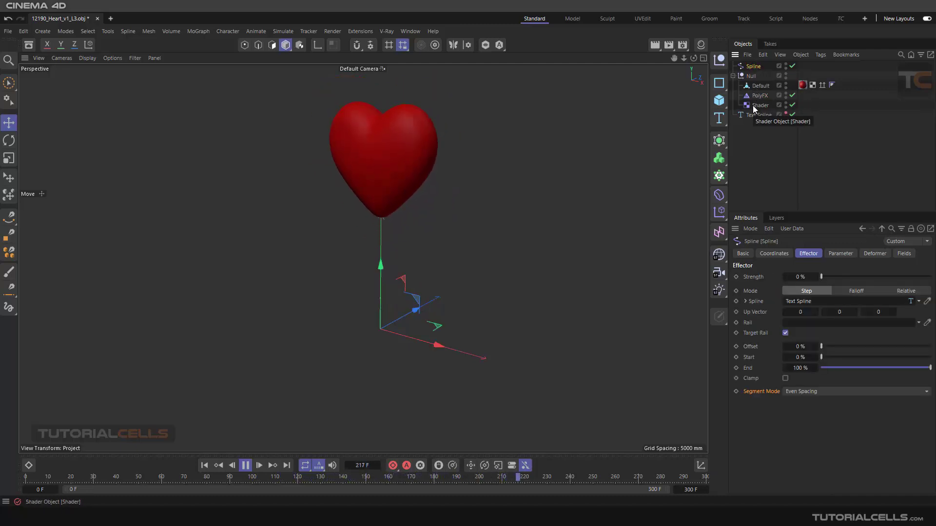
Step: Unhide the TutorialCells text and sweep Strength from 0 to 100 % and back
{"action": "left_click", "coordinate": [786, 113]}
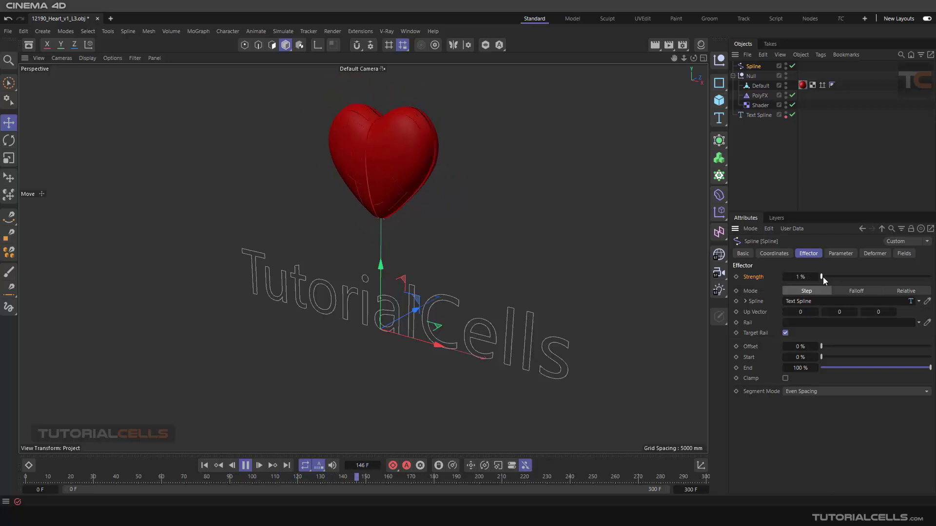
{"action": "left_click_drag", "start_coordinate": [822, 277], "coordinate": [932, 277]}
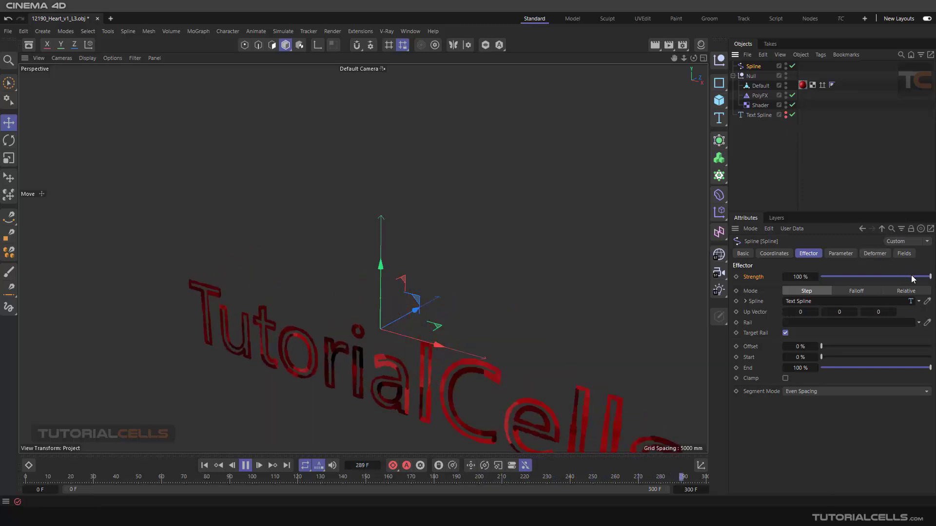
{"action": "left_click", "coordinate": [846, 277]}
{"action": "left_click_drag", "start_coordinate": [846, 276], "coordinate": [822, 276]}
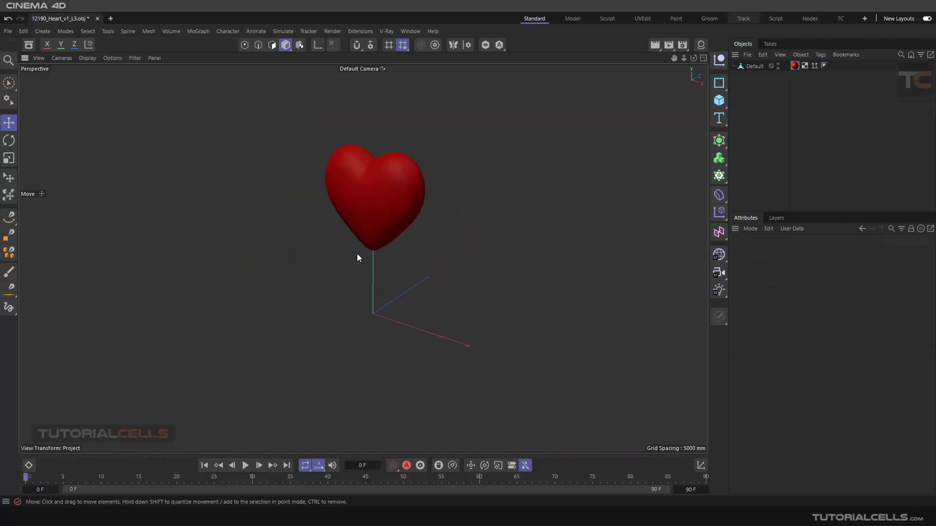
{"action": "middle_click_drag", "start_coordinate": [357, 253], "coordinate": [378, 226], "text": "alt"}
Step: Raise the heart slightly and add a 'TutorialCells' Text Spline with Middle alignment beneath it
{"action": "left_click", "coordinate": [390, 209]}
{"action": "left_click_drag", "start_coordinate": [388, 273], "coordinate": [388, 267]}
{"action": "left_click_drag", "start_coordinate": [719, 118], "coordinate": [745, 150]}
{"action": "left_click", "coordinate": [855, 326]}
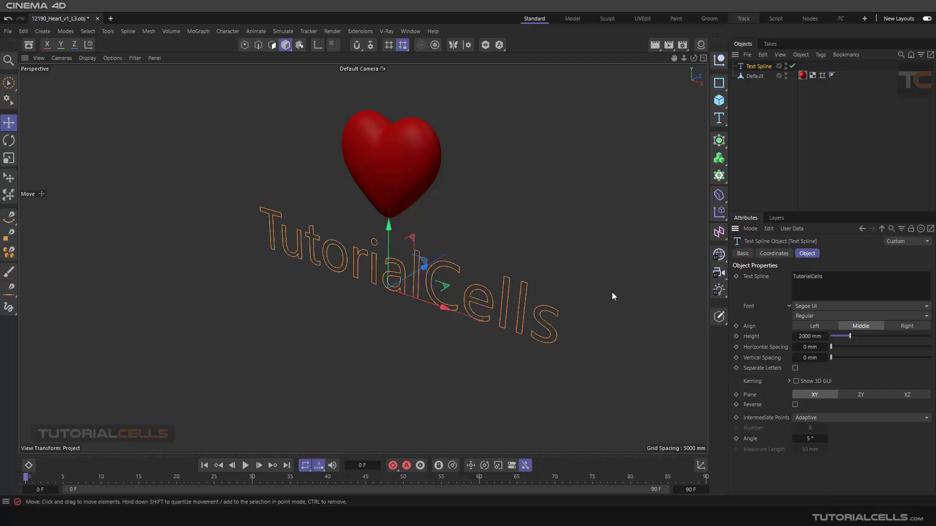
{"action": "left_click_drag", "start_coordinate": [475, 295], "coordinate": [483, 280], "text": "alt"}
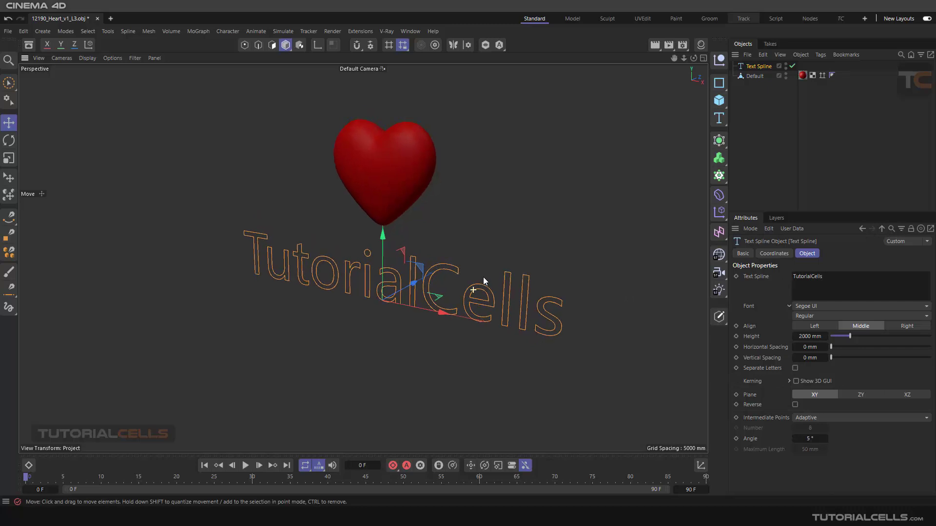
{"action": "left_click", "coordinate": [409, 180]}
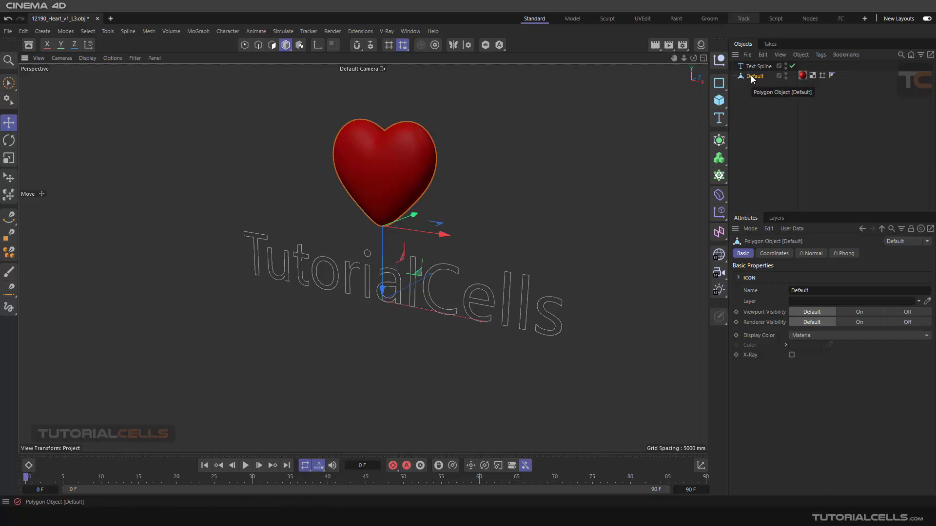
Step: Add a Shader effector and load a MoGraph Beat Shader (80 BPM) into its Shader slot
{"action": "left_click", "coordinate": [199, 31]}
{"action": "mouse_move", "coordinate": [203, 51]}
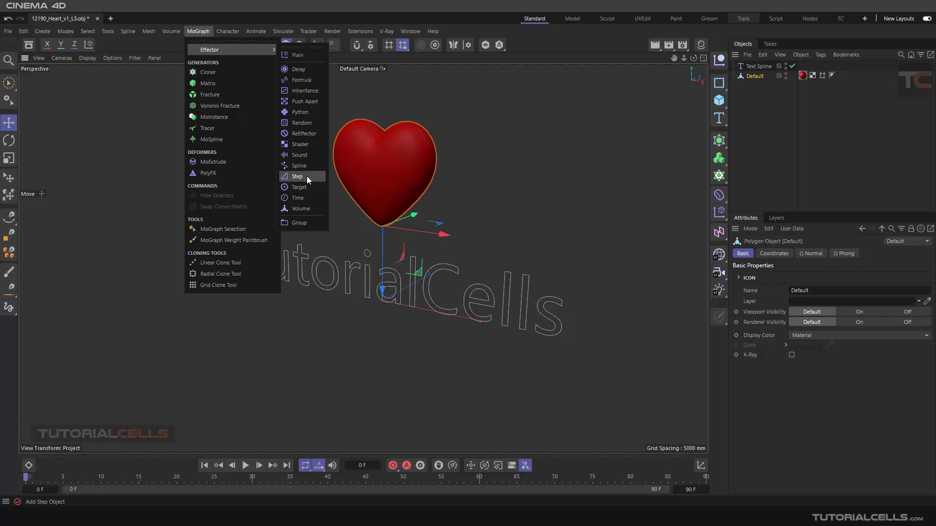
{"action": "left_click", "coordinate": [306, 146]}
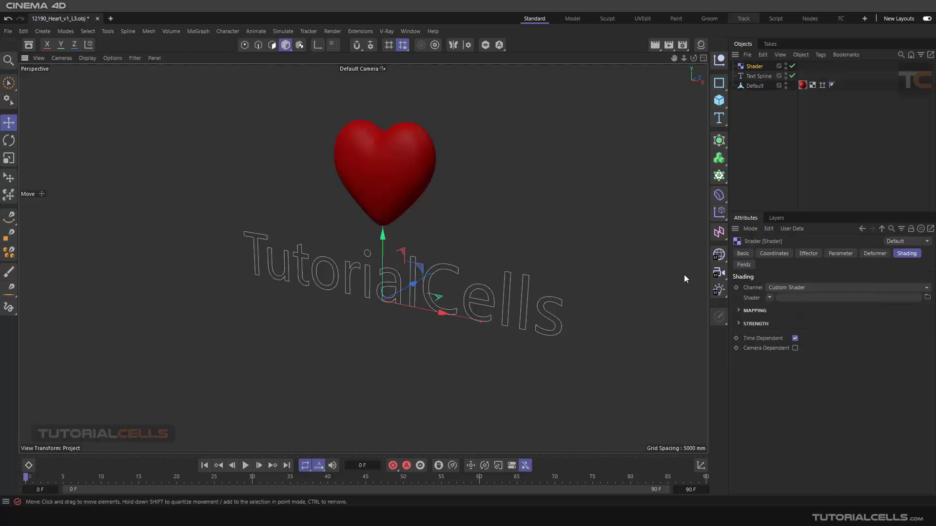
{"action": "left_click", "coordinate": [770, 298]}
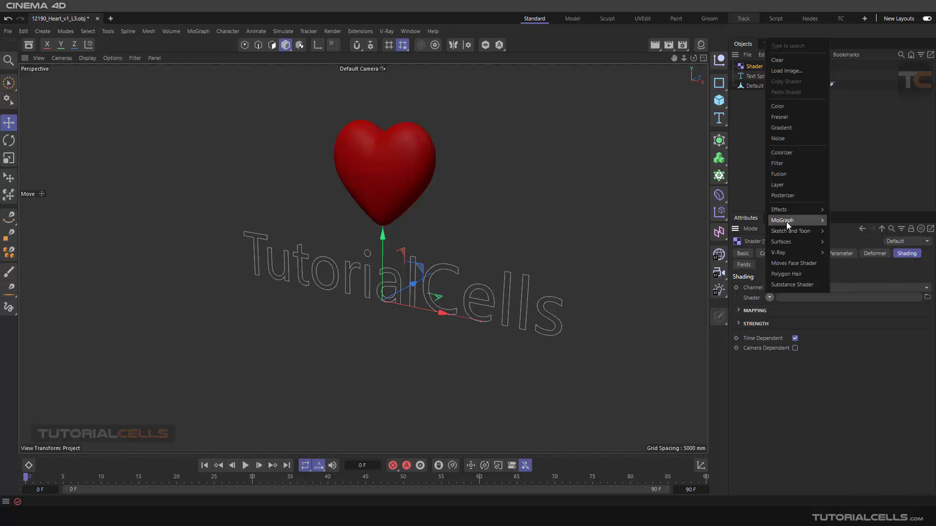
{"action": "mouse_move", "coordinate": [786, 221]}
{"action": "left_click", "coordinate": [845, 223]}
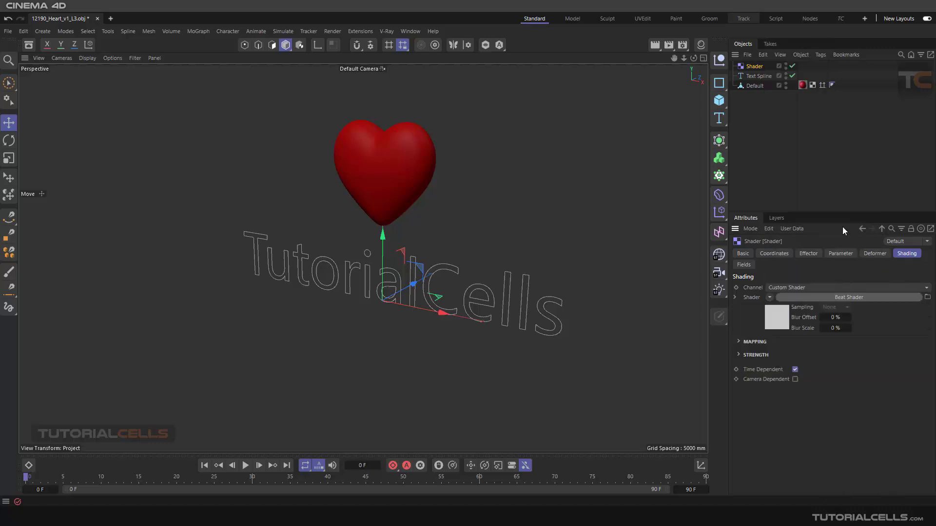
{"action": "left_click", "coordinate": [782, 312]}
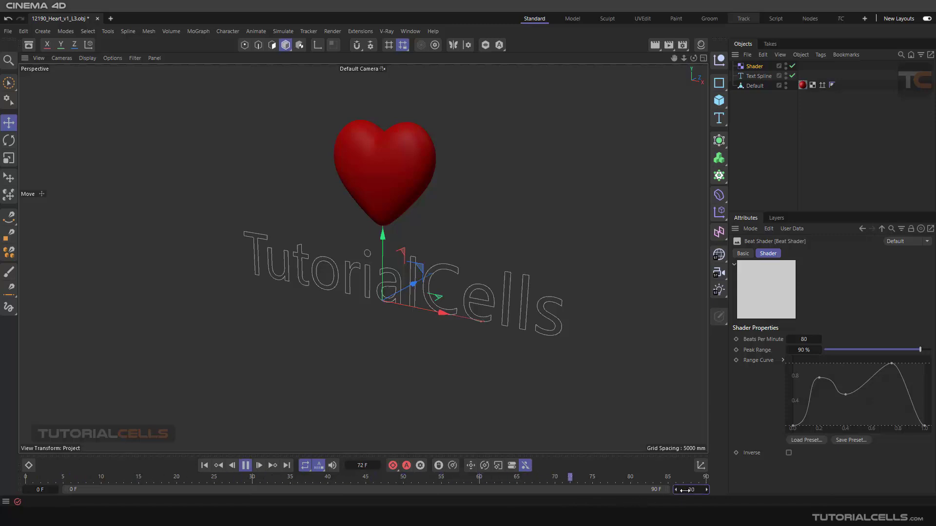
Step: Set the scene length to 300 frames and the Shader effector's Deformation to Object
{"action": "key", "text": "Return"}
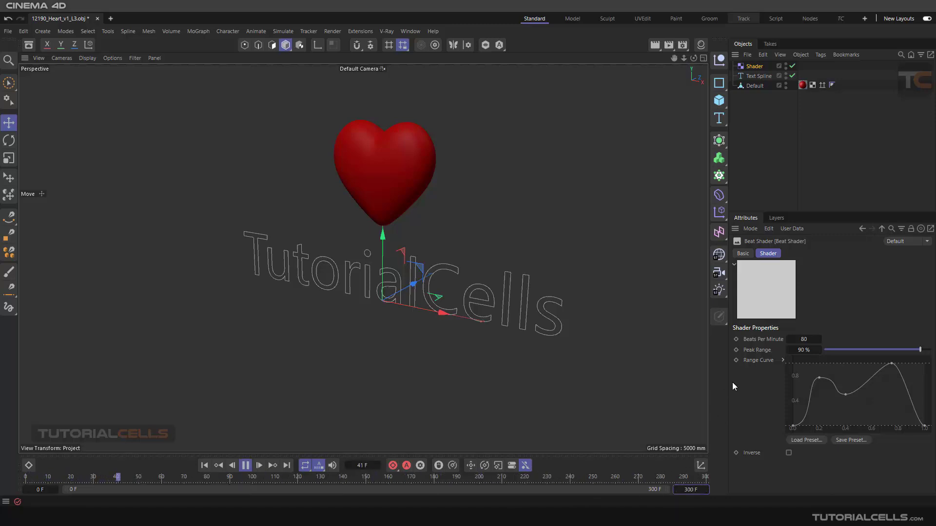
{"action": "left_click", "coordinate": [862, 229]}
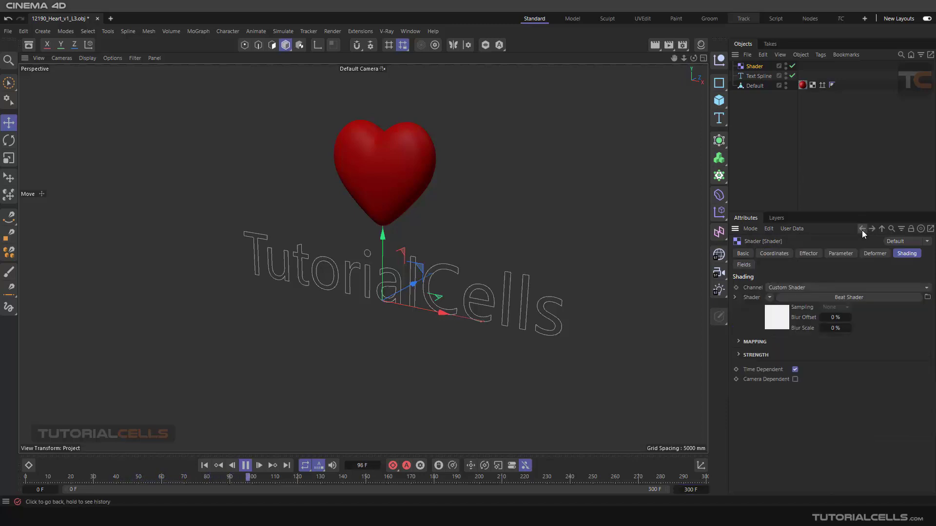
{"action": "left_click", "coordinate": [868, 254]}
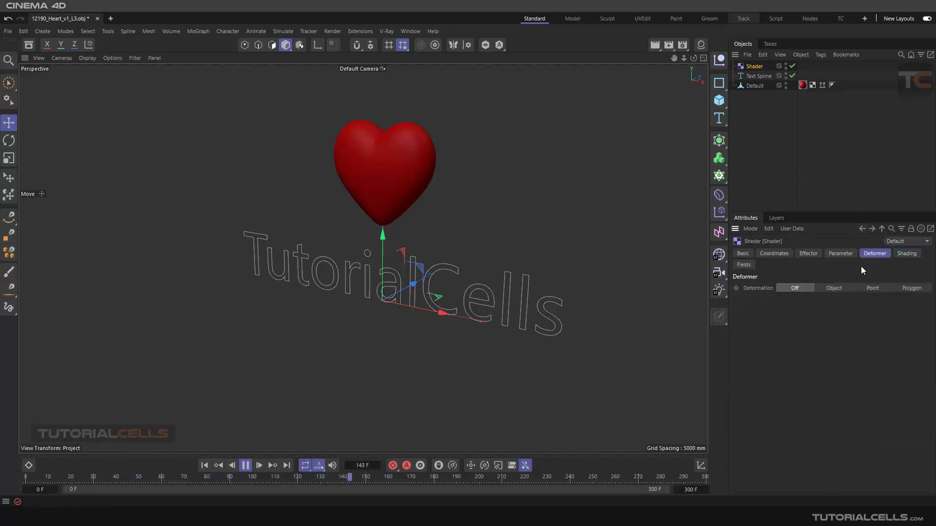
{"action": "left_click", "coordinate": [840, 290]}
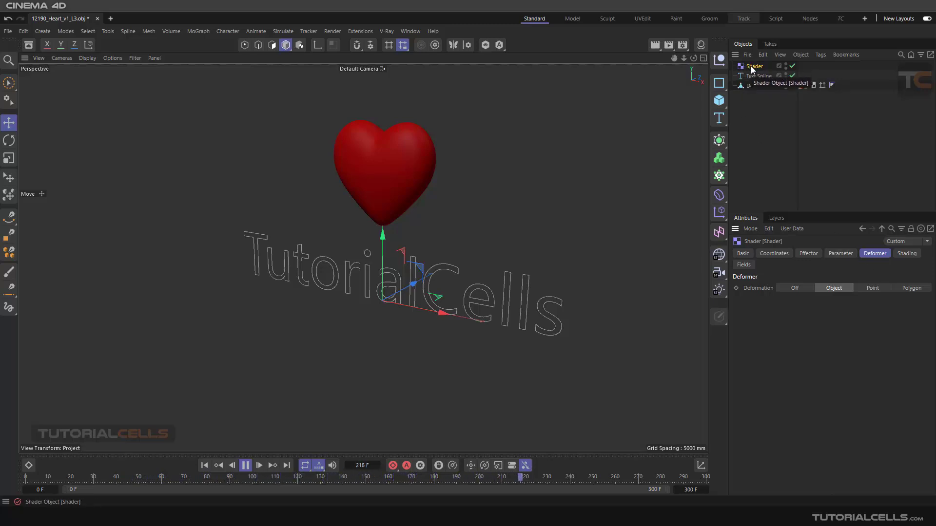
Step: Nest the Shader effector under the Default heart and move it up along Y
{"action": "left_click_drag", "start_coordinate": [751, 67], "coordinate": [754, 86]}
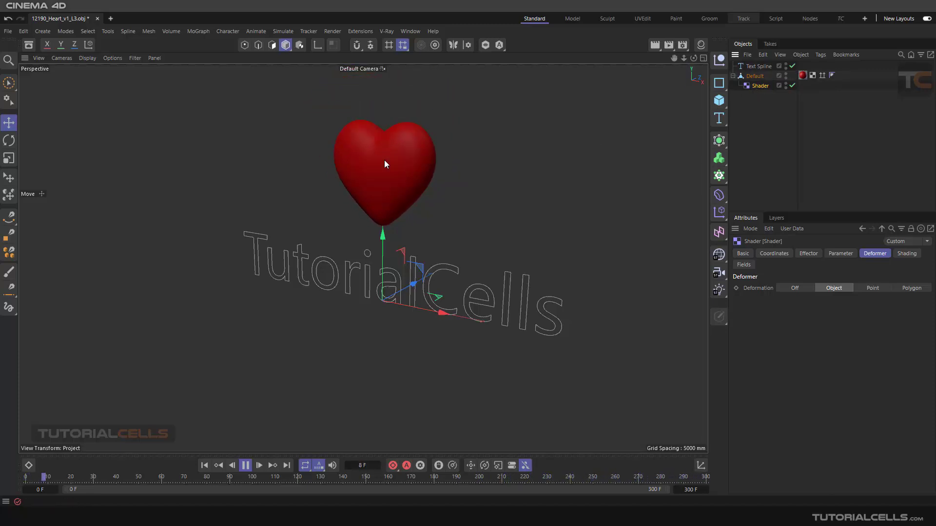
{"action": "middle_click_drag", "start_coordinate": [384, 160], "coordinate": [388, 206], "text": "alt"}
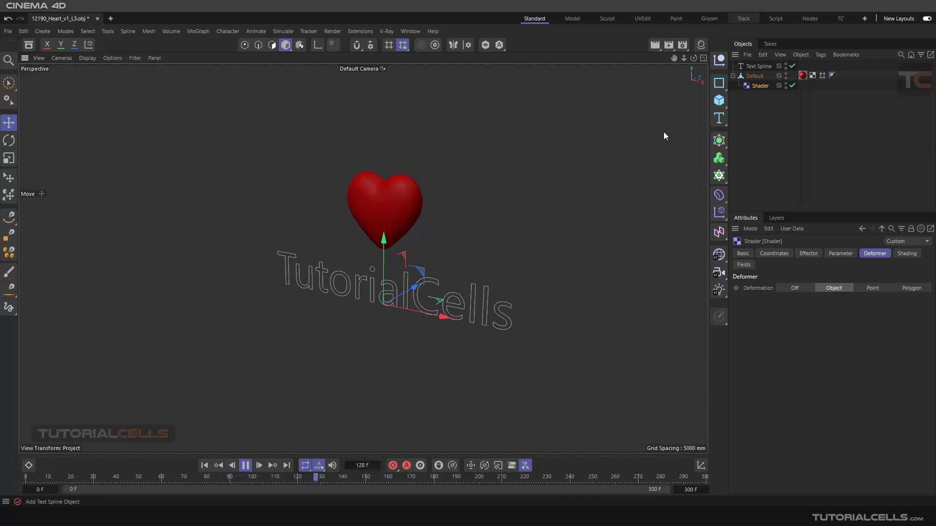
{"action": "left_click_drag", "start_coordinate": [384, 238], "coordinate": [385, 144]}
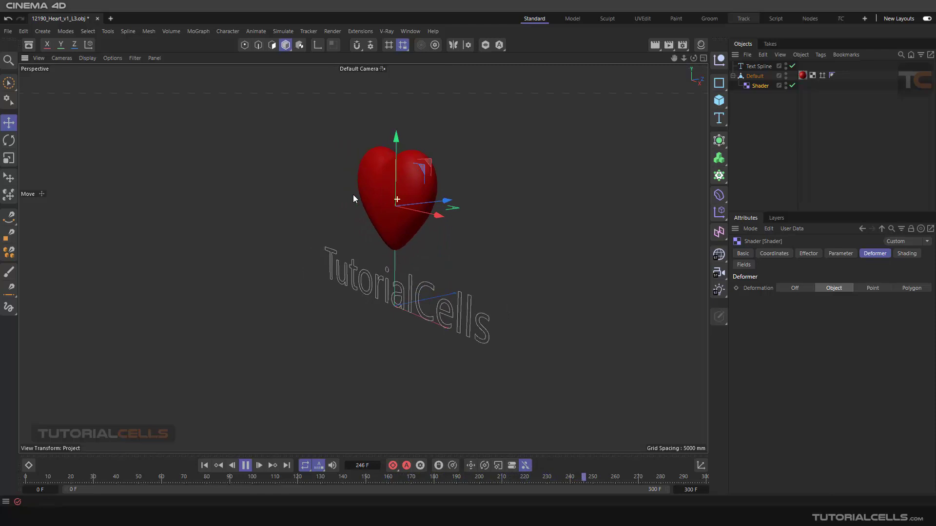
Step: Use Enable Axis to drag the Default heart's pivot up to its centre
{"action": "left_click", "coordinate": [746, 78]}
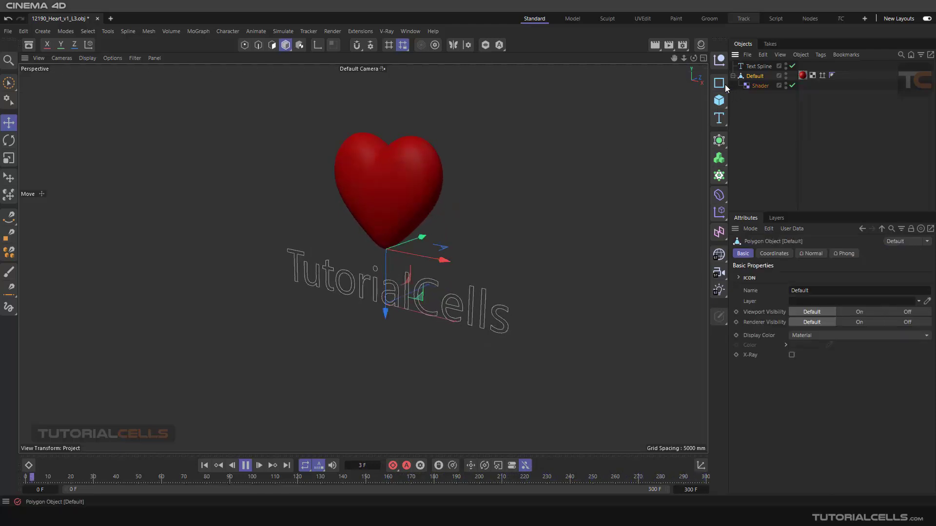
{"action": "middle_click_drag", "start_coordinate": [382, 247], "coordinate": [390, 284], "text": "alt"}
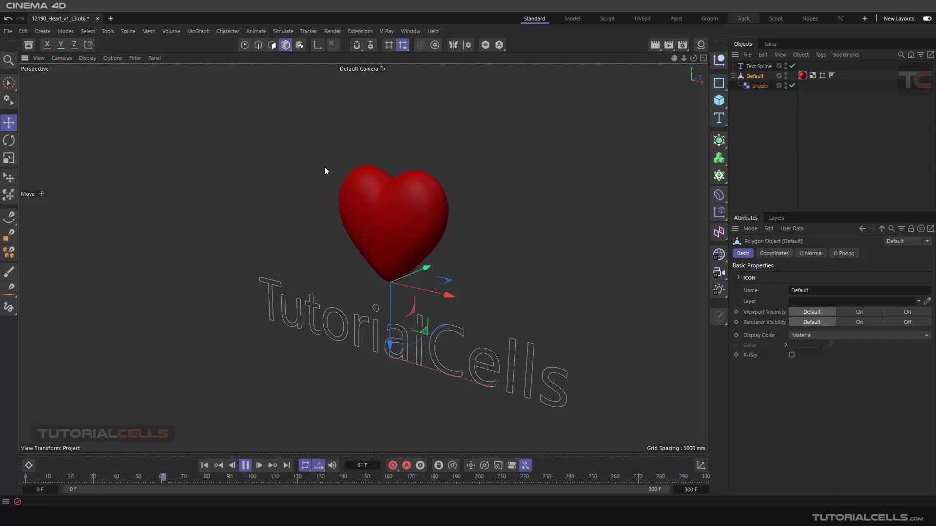
{"action": "left_click", "coordinate": [319, 47]}
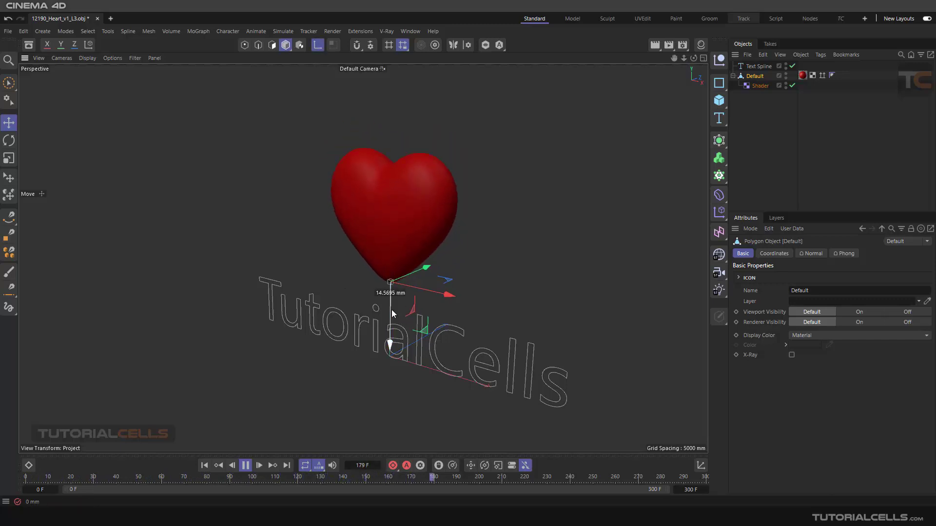
{"action": "left_click_drag", "start_coordinate": [391, 309], "coordinate": [395, 259]}
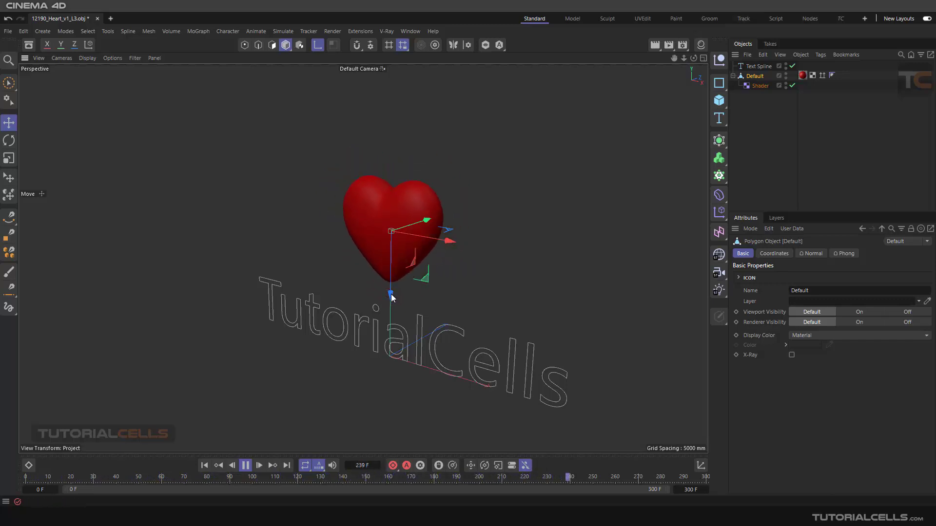
{"action": "left_click", "coordinate": [317, 44]}
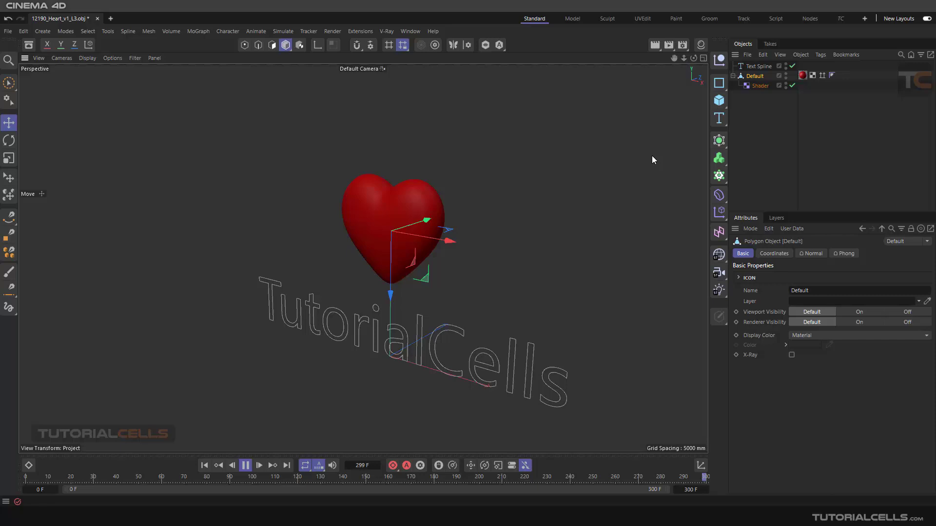
Step: Inspect the Shader effector's Beat Shader settings and pause the heartbeat playback
{"action": "left_click", "coordinate": [757, 88]}
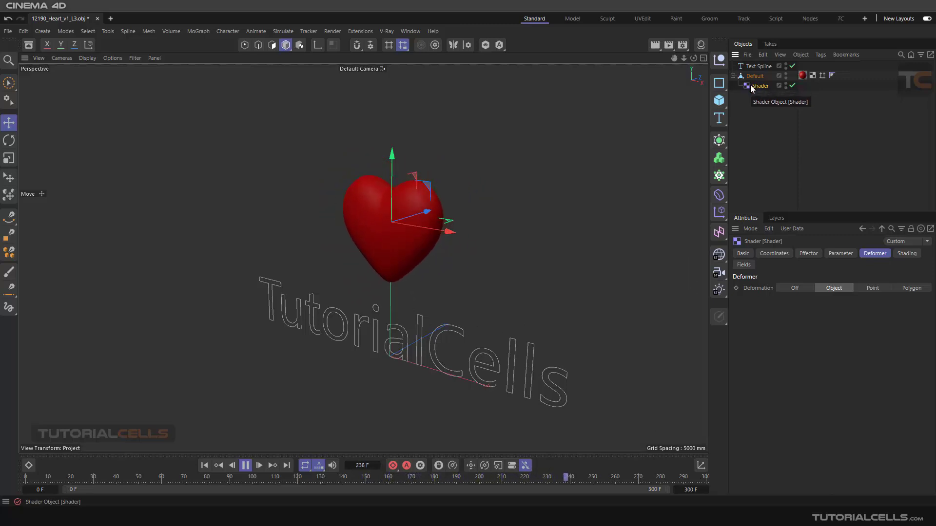
{"action": "left_click", "coordinate": [907, 253]}
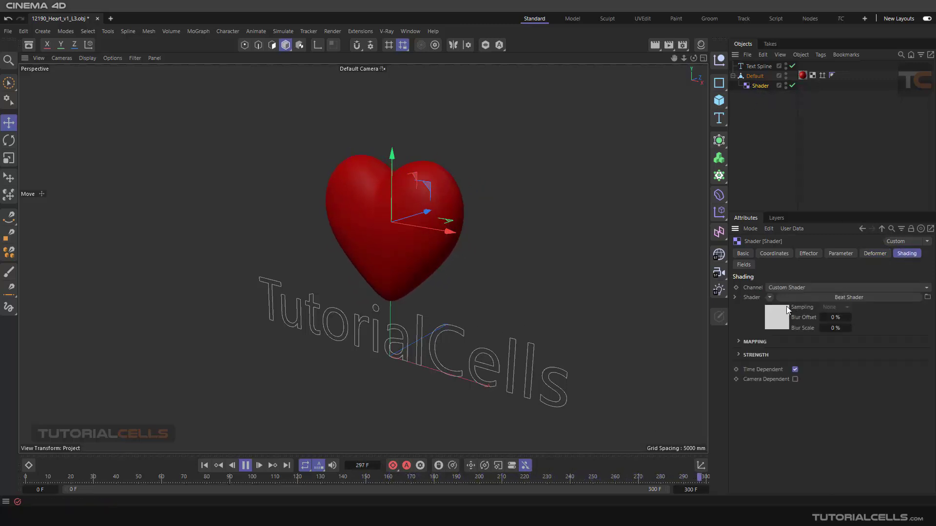
{"action": "left_click", "coordinate": [803, 298]}
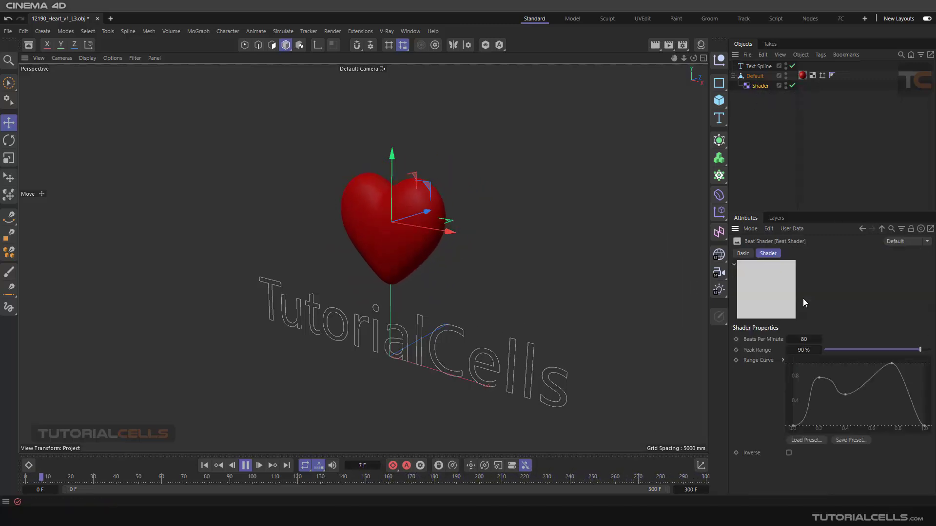
{"action": "right_click", "coordinate": [765, 295]}
{"action": "left_click", "coordinate": [785, 220]}
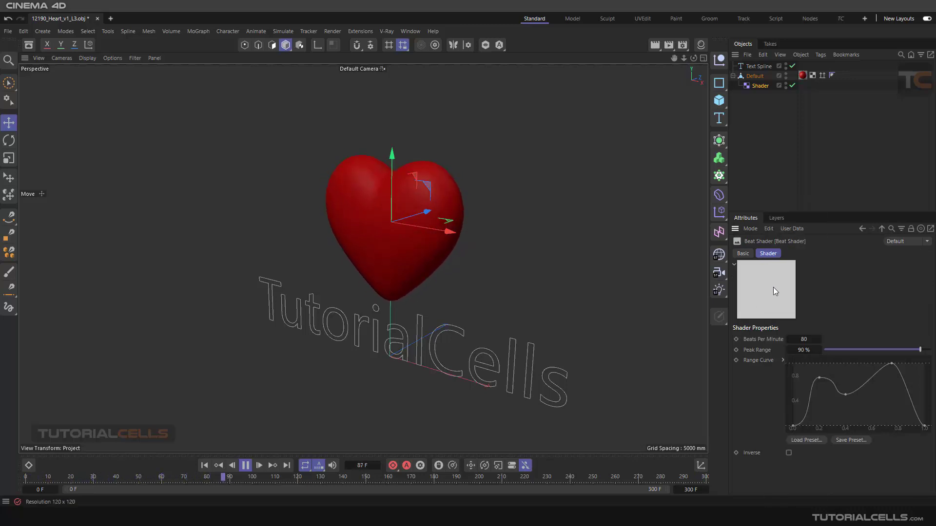
{"action": "key", "text": "F8"}
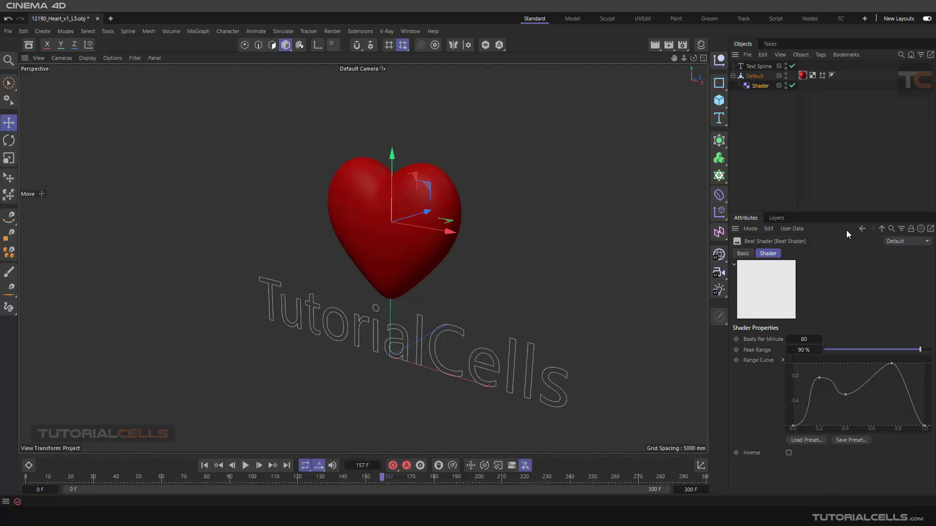
Step: Review the Shader effector's Parameter and Shading tabs, rewind to the first frame, and select the heart
{"action": "left_click", "coordinate": [861, 230]}
{"action": "left_click", "coordinate": [833, 256]}
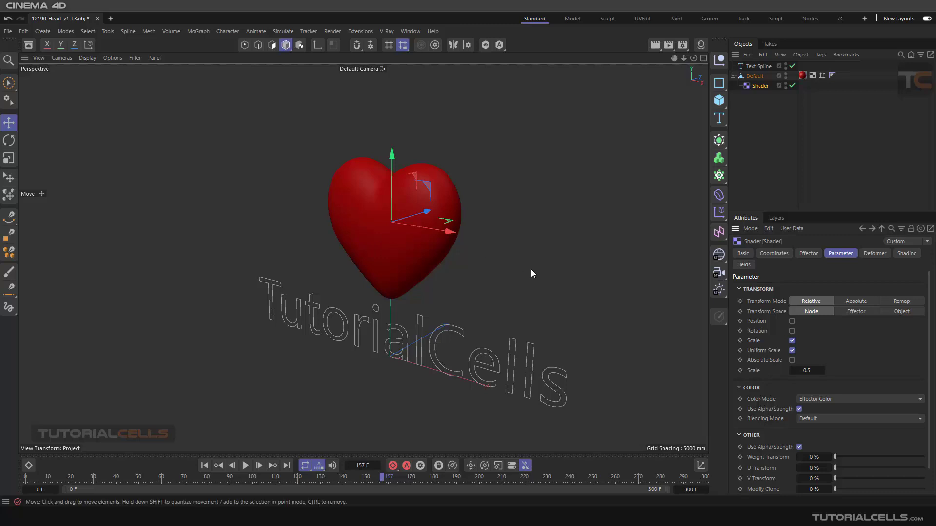
{"action": "left_click", "coordinate": [903, 253]}
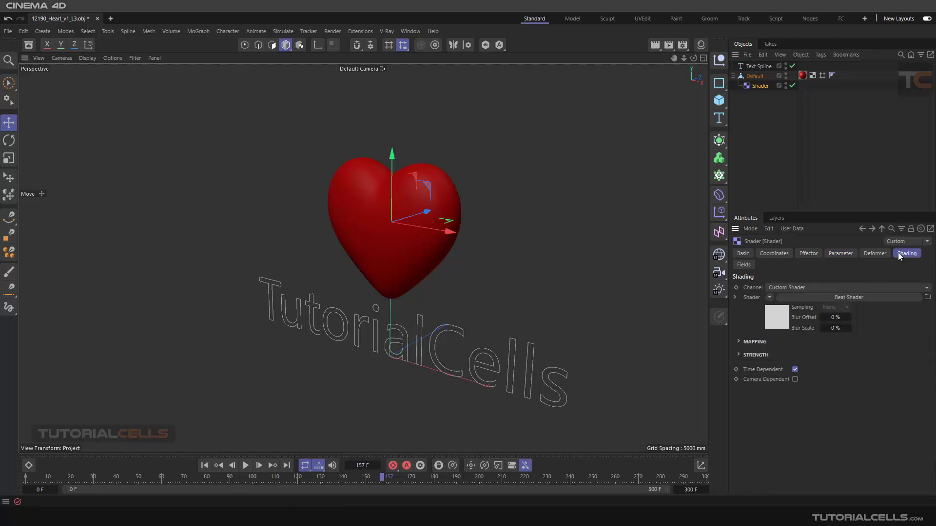
{"action": "left_click", "coordinate": [783, 317]}
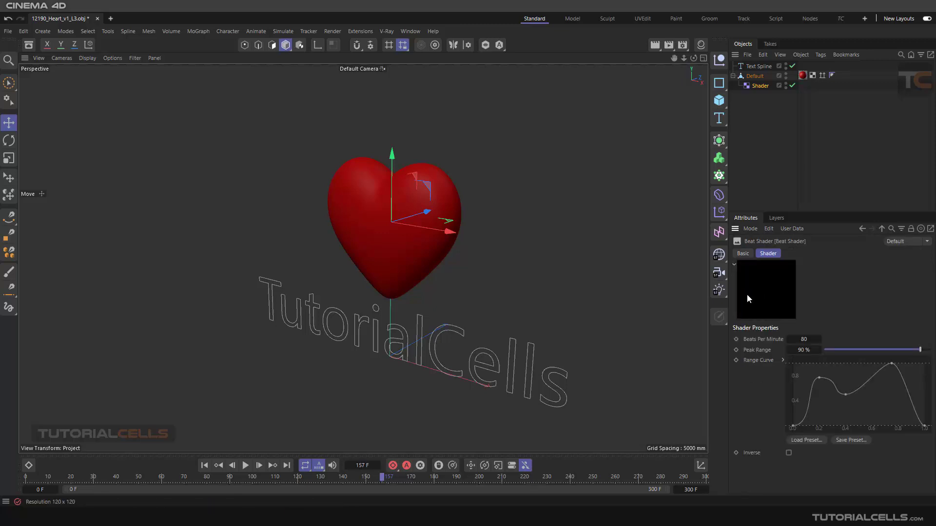
{"action": "left_click", "coordinate": [204, 466]}
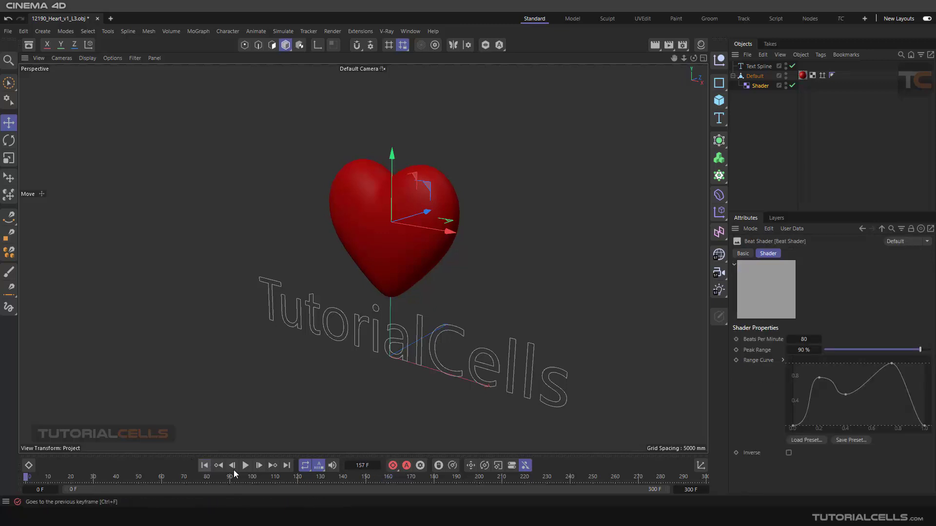
{"action": "left_click", "coordinate": [754, 77]}
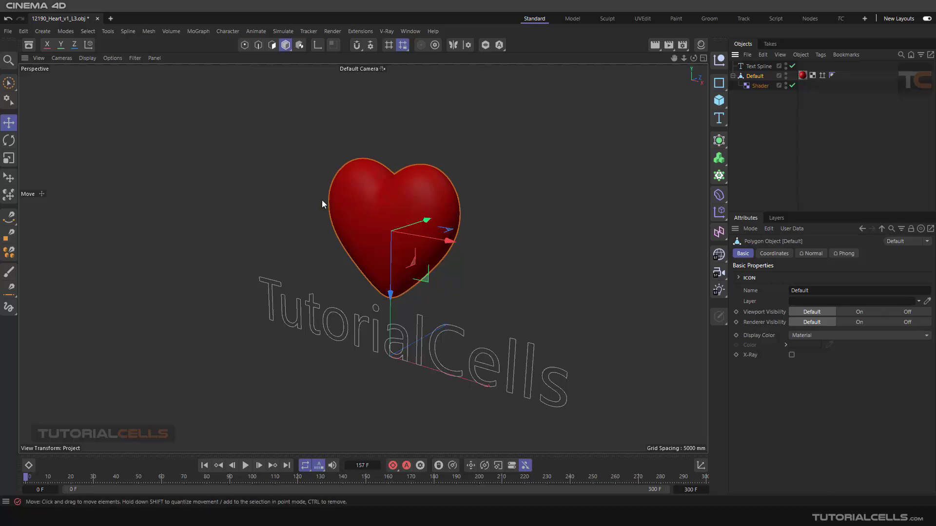
Step: Add a PolyFX and group the heart, PolyFX and Shader effector under a new Null
{"action": "left_click", "coordinate": [451, 107]}
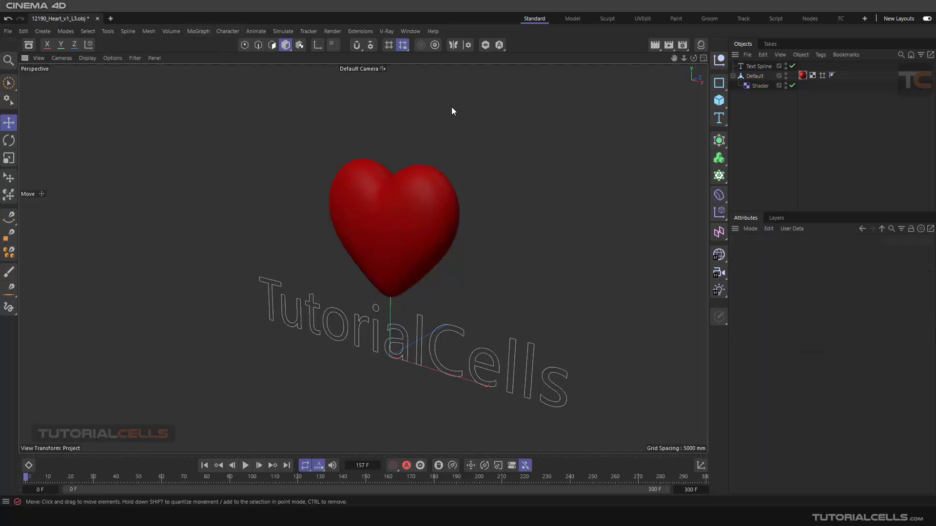
{"action": "left_click", "coordinate": [207, 30]}
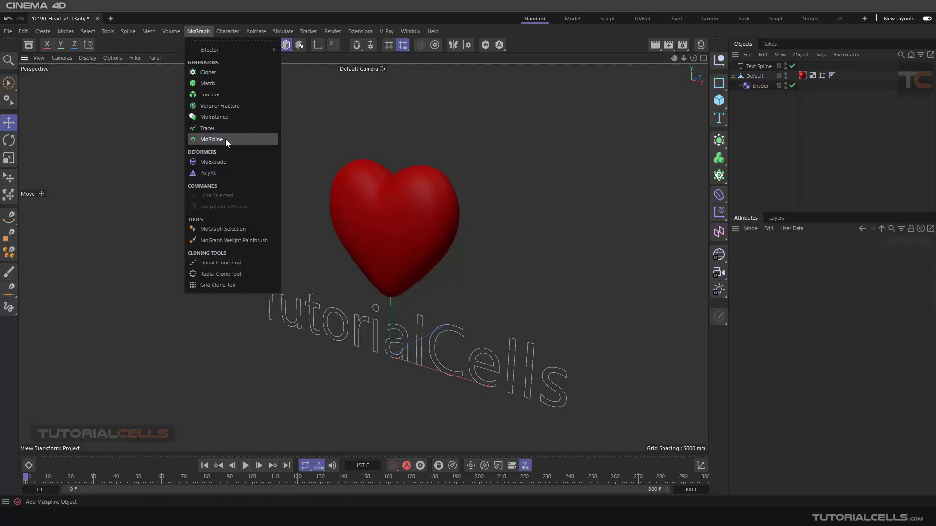
{"action": "left_click", "coordinate": [215, 173]}
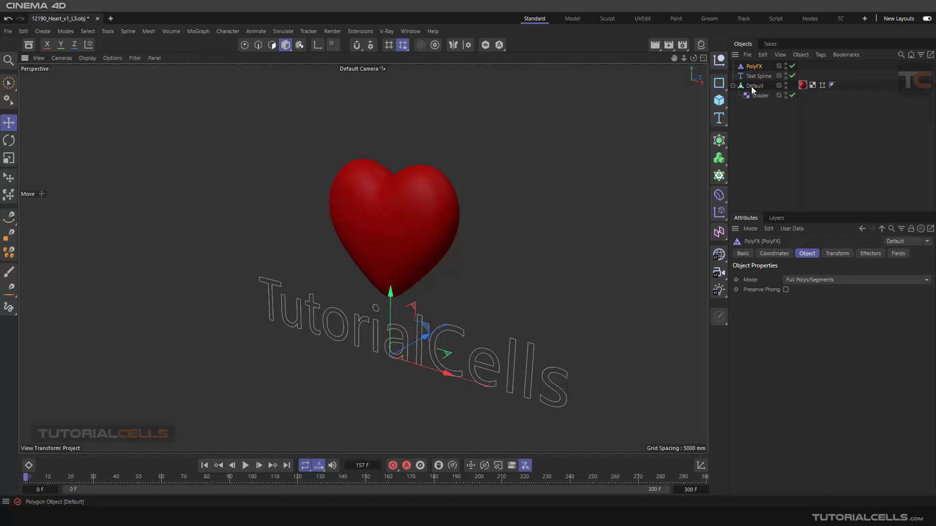
{"action": "left_click_drag", "start_coordinate": [756, 95], "coordinate": [754, 106]}
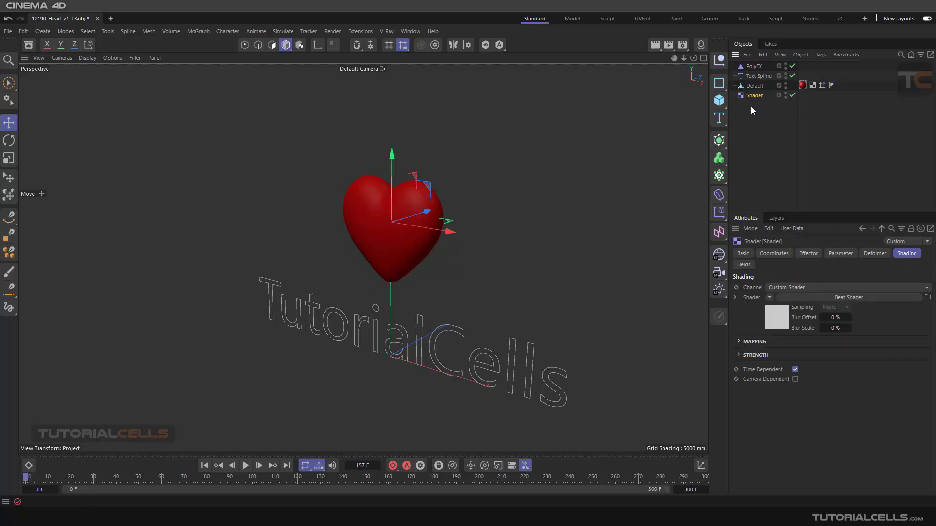
{"action": "left_click", "coordinate": [722, 63]}
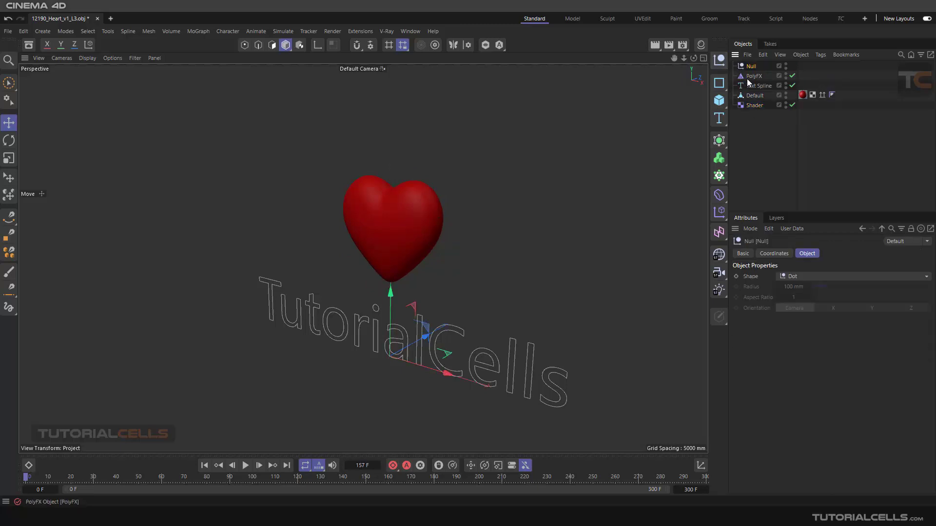
{"action": "mouse_move", "coordinate": [755, 96]}
{"action": "left_mouse_down"}
{"action": "mouse_move", "coordinate": [751, 66]}
{"action": "mouse_move", "coordinate": [759, 91]}
{"action": "left_mouse_up"}
Step: Preview the beat, rewind, and switch the viewport to Gouraud Shading (Lines)
{"action": "left_click", "coordinate": [246, 466]}
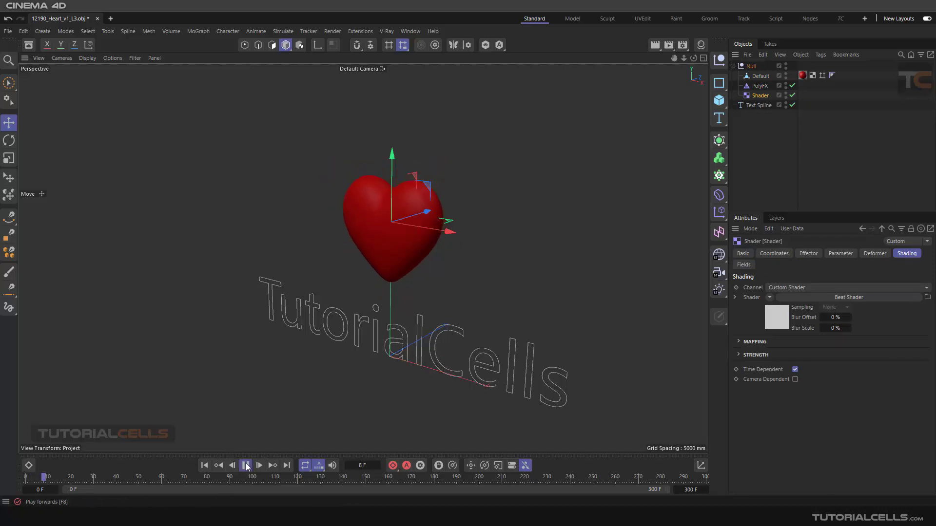
{"action": "left_click", "coordinate": [246, 465]}
{"action": "left_click", "coordinate": [204, 466]}
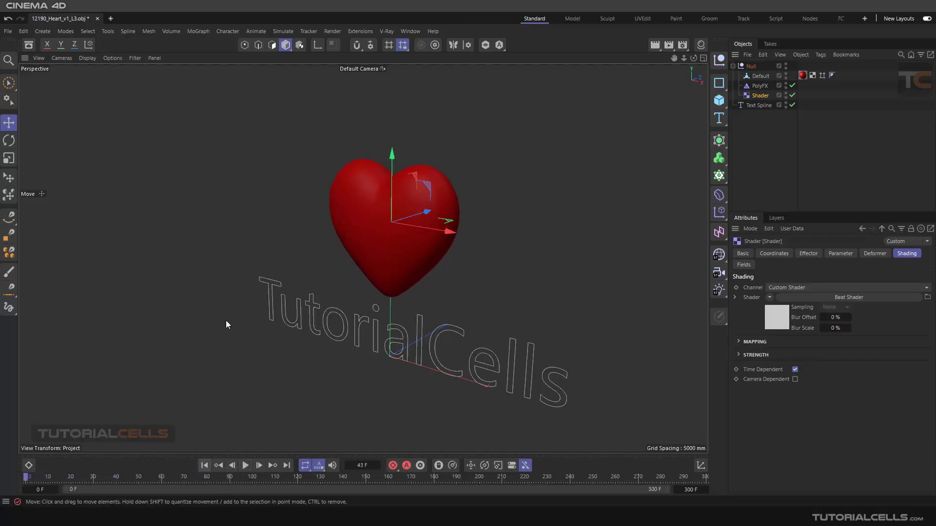
{"action": "left_click", "coordinate": [87, 58]}
{"action": "left_click", "coordinate": [141, 97]}
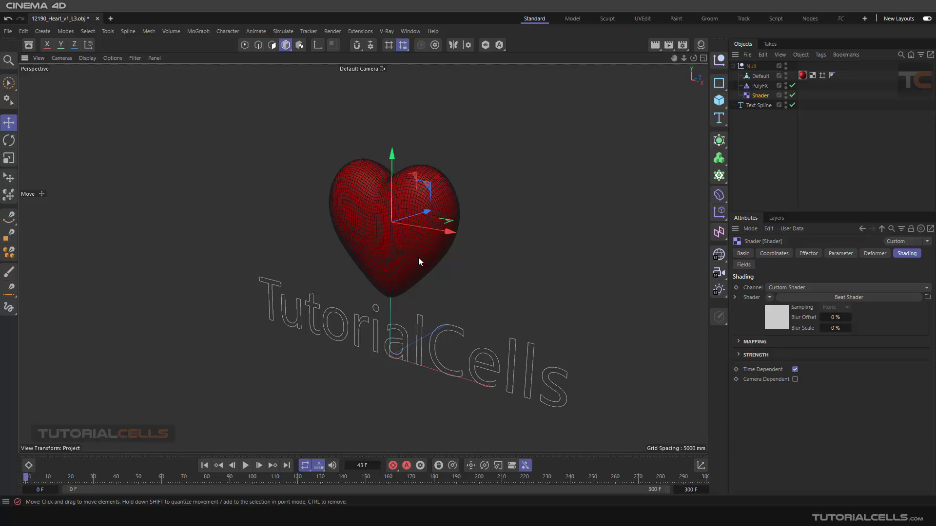
Step: Return the viewport to Gouraud Shading and raise the heart's Null slightly on Y
{"action": "left_click", "coordinate": [88, 59]}
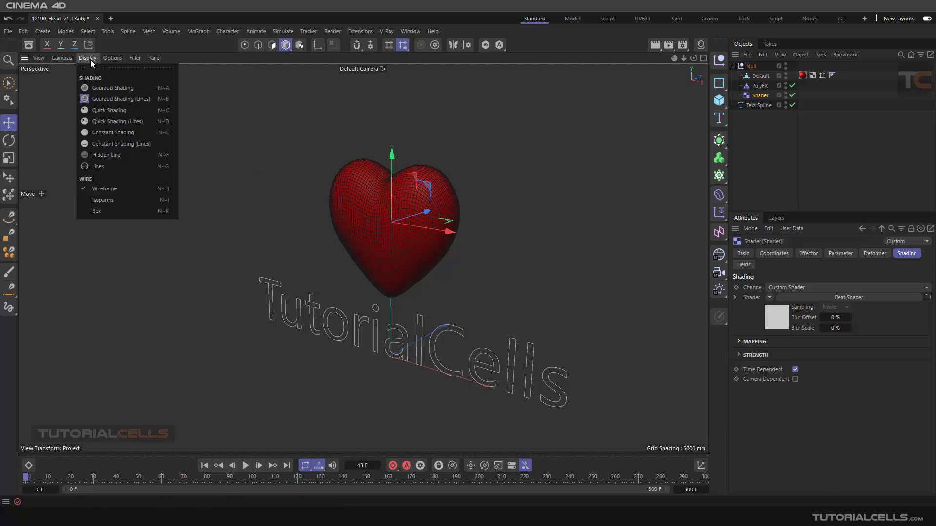
{"action": "left_click", "coordinate": [108, 88]}
{"action": "scroll", "coordinate": [419, 243], "scroll_direction": "down", "scroll_amount": 1}
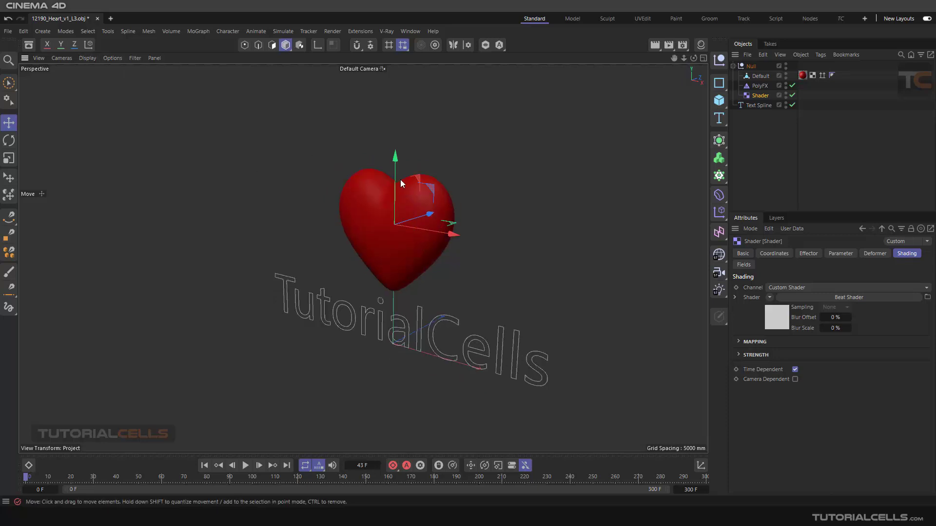
{"action": "left_click", "coordinate": [419, 205]}
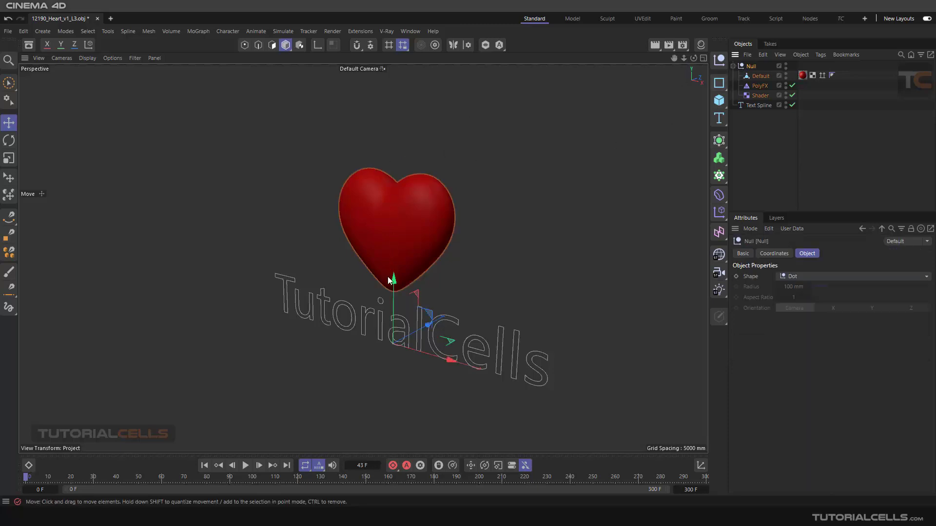
{"action": "left_click_drag", "start_coordinate": [393, 279], "coordinate": [393, 251]}
{"action": "left_click", "coordinate": [773, 121]}
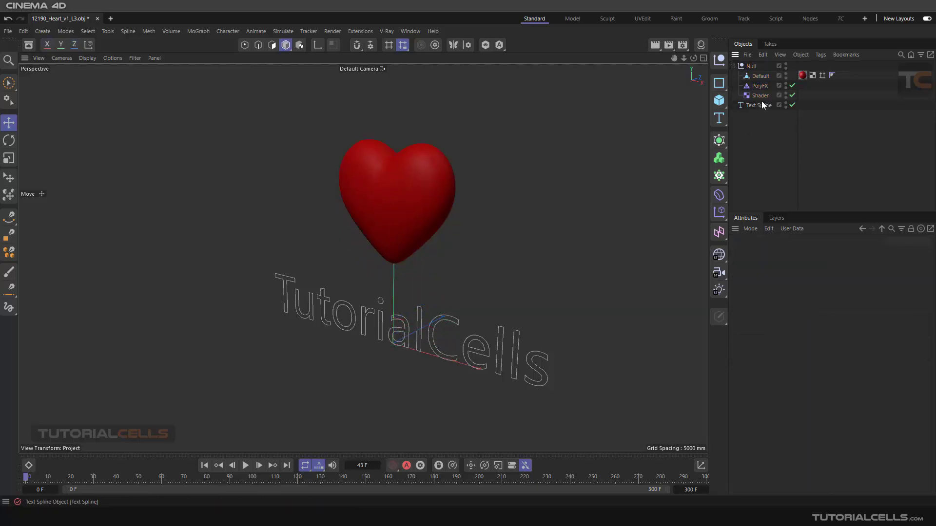
Step: Select PolyFX and view its Transform and Effectors tabs
{"action": "left_click", "coordinate": [761, 87]}
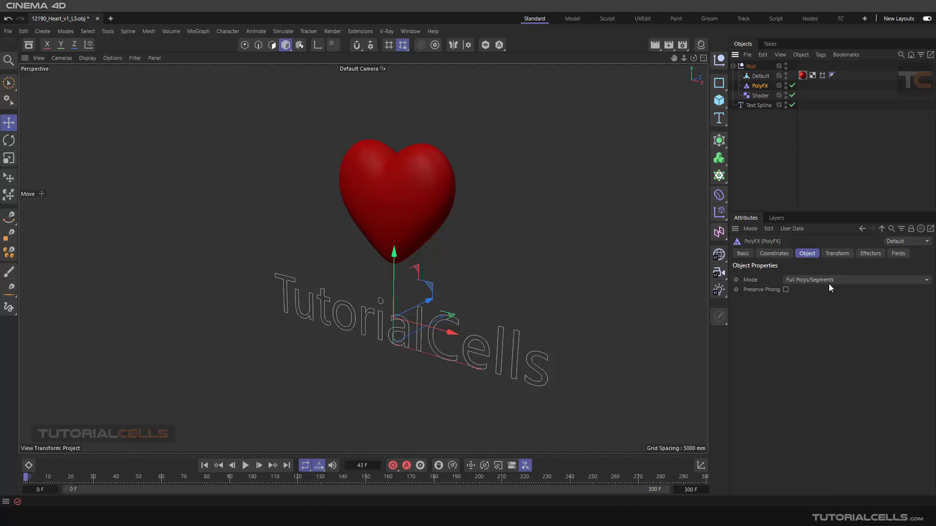
{"action": "left_click", "coordinate": [836, 254]}
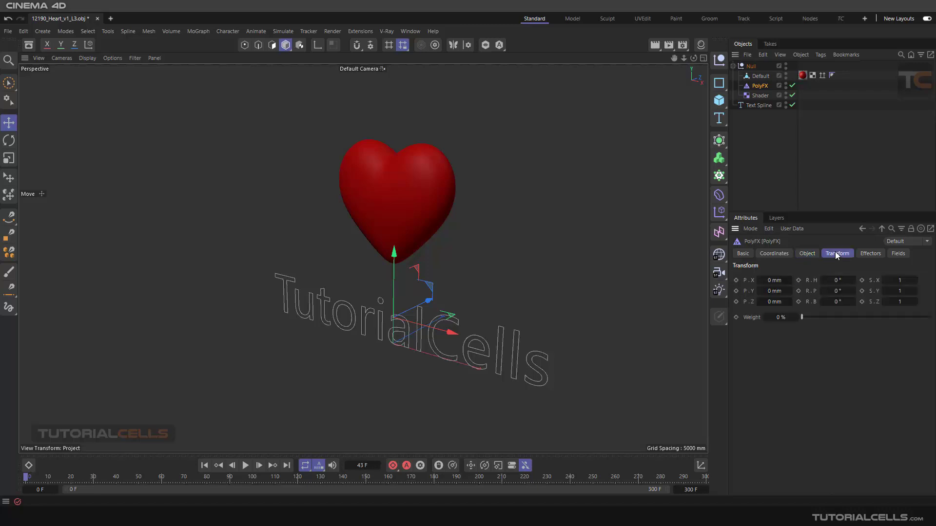
{"action": "left_click", "coordinate": [864, 254]}
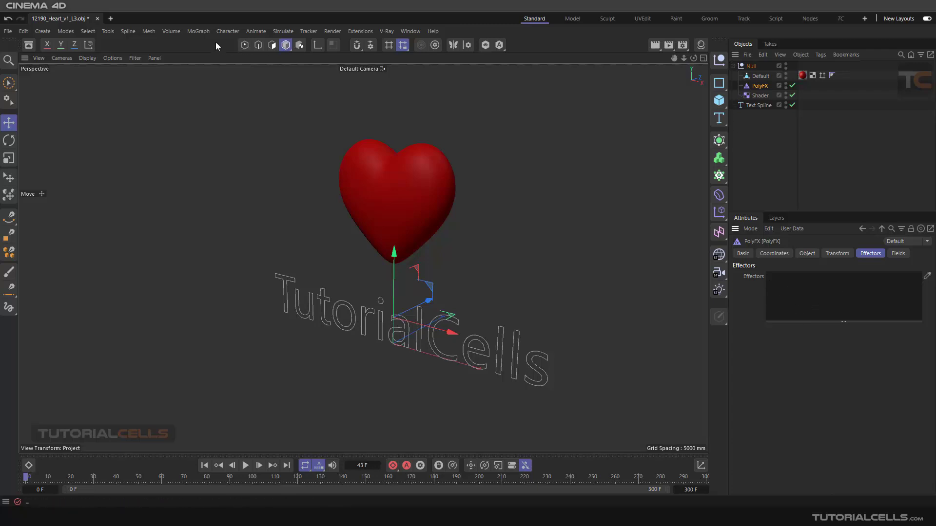
Step: Add a Spline effector with the Text Spline as its Rail and adjust its Strength
{"action": "left_click", "coordinate": [190, 31]}
{"action": "mouse_move", "coordinate": [212, 49]}
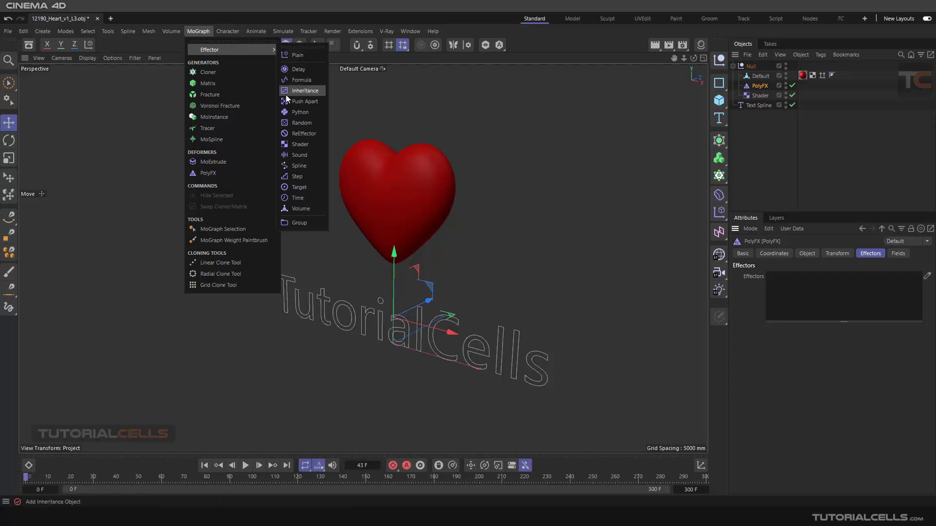
{"action": "left_click", "coordinate": [290, 166]}
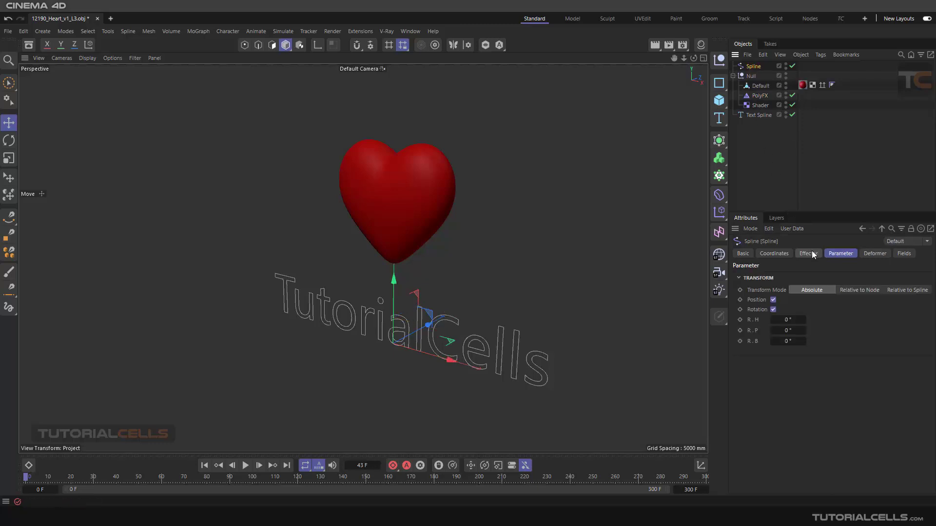
{"action": "left_click", "coordinate": [812, 254]}
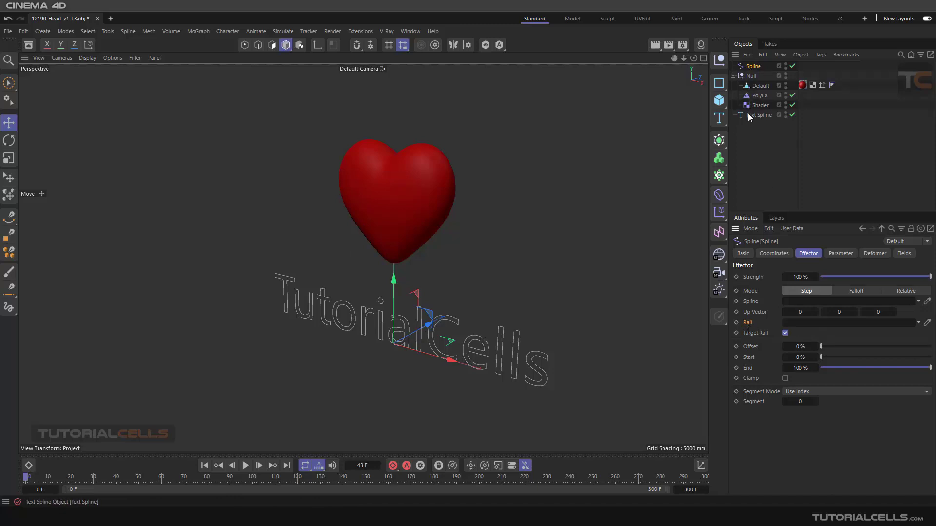
{"action": "left_click_drag", "start_coordinate": [750, 117], "coordinate": [791, 324]}
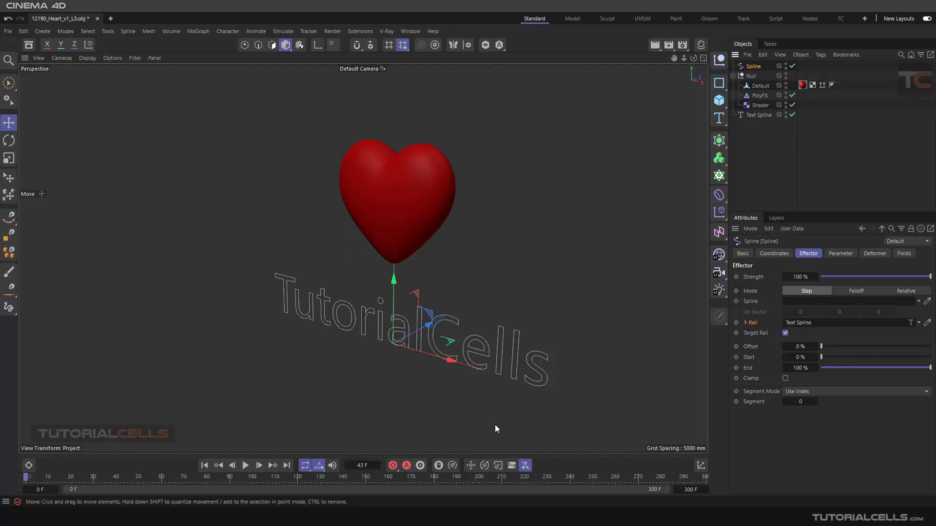
{"action": "mouse_move", "coordinate": [916, 277]}
{"action": "left_mouse_down"}
{"action": "mouse_move", "coordinate": [826, 277]}
{"action": "mouse_move", "coordinate": [931, 277]}
{"action": "left_mouse_up"}
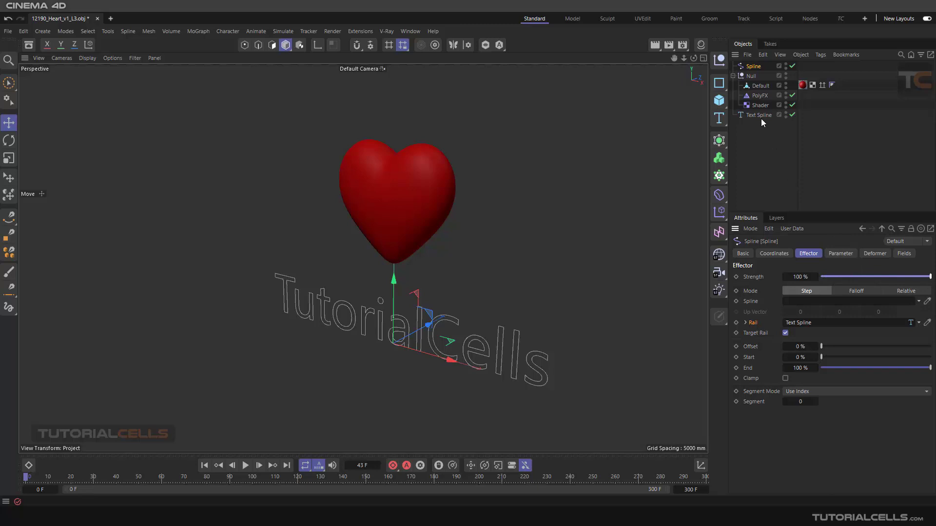
{"action": "left_click", "coordinate": [759, 96]}
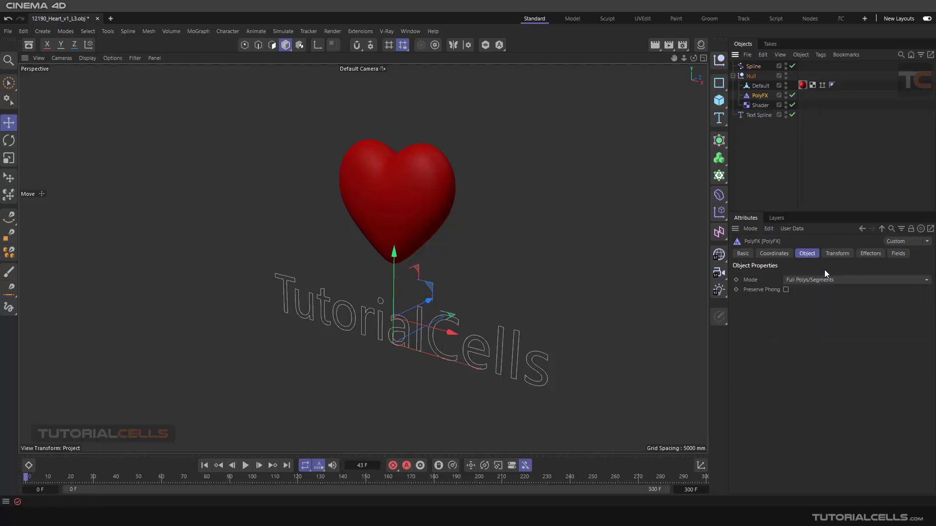
{"action": "left_click", "coordinate": [835, 281]}
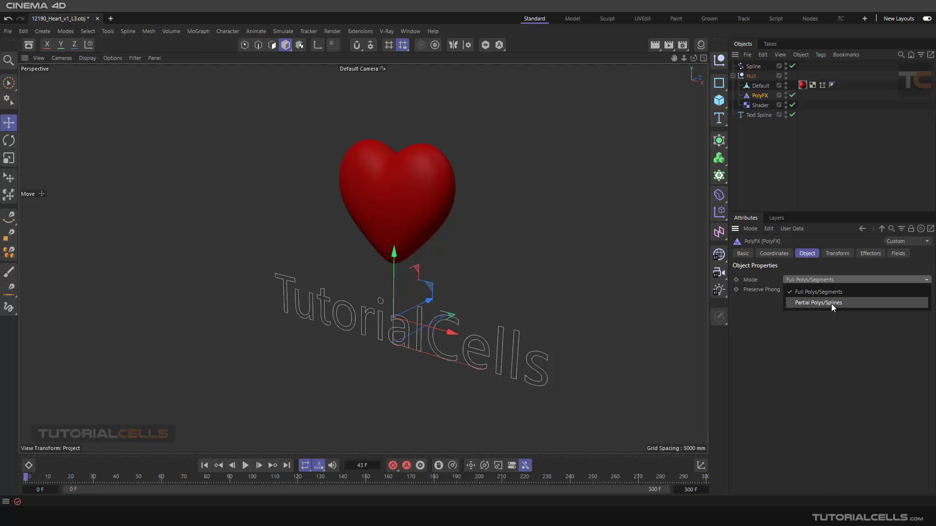
{"action": "left_click", "coordinate": [831, 304]}
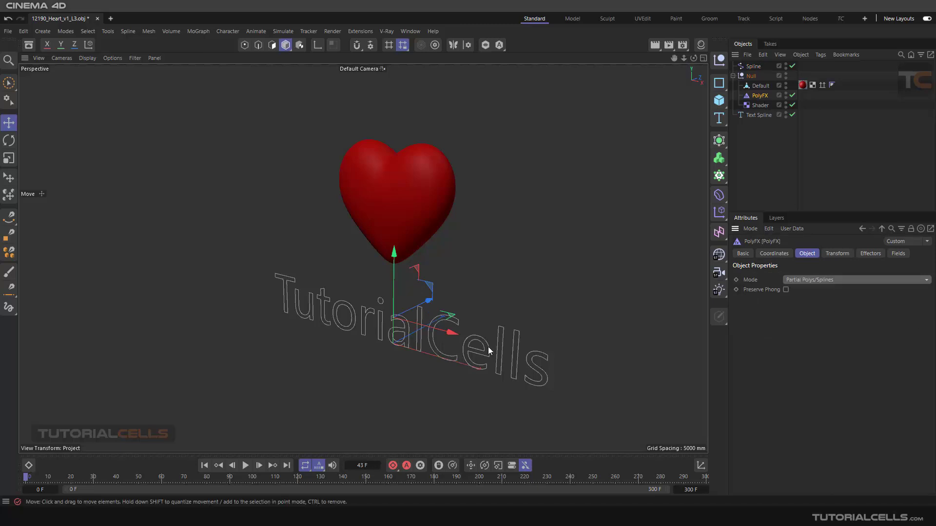
{"action": "left_click", "coordinate": [246, 466]}
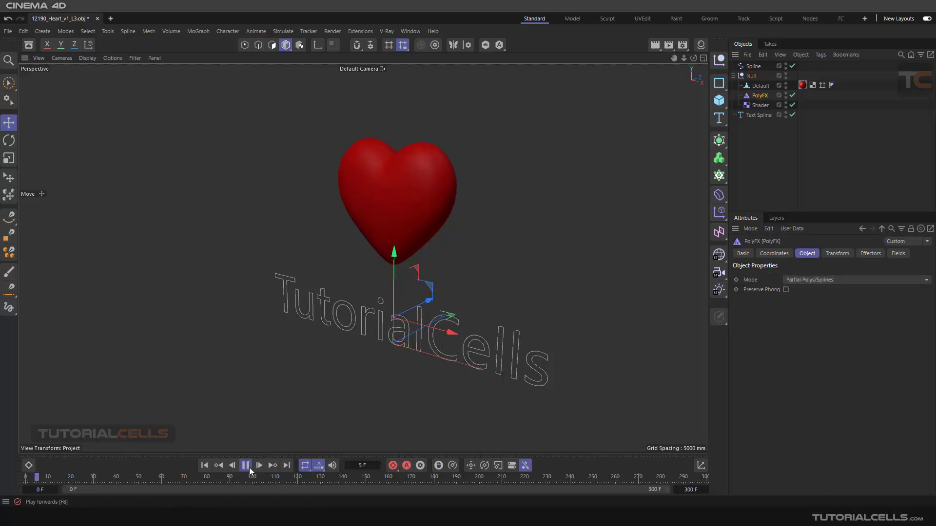
{"action": "left_click", "coordinate": [754, 66]}
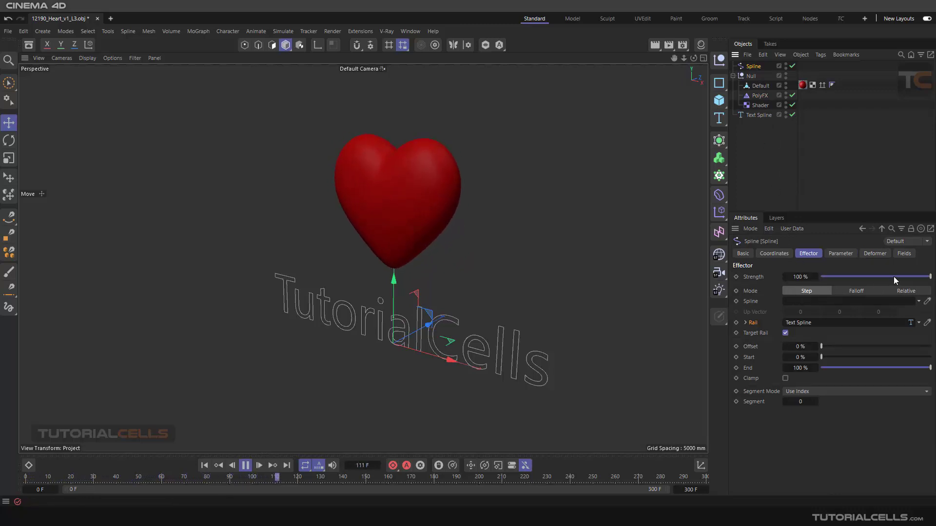
{"action": "left_click_drag", "start_coordinate": [894, 277], "coordinate": [932, 276]}
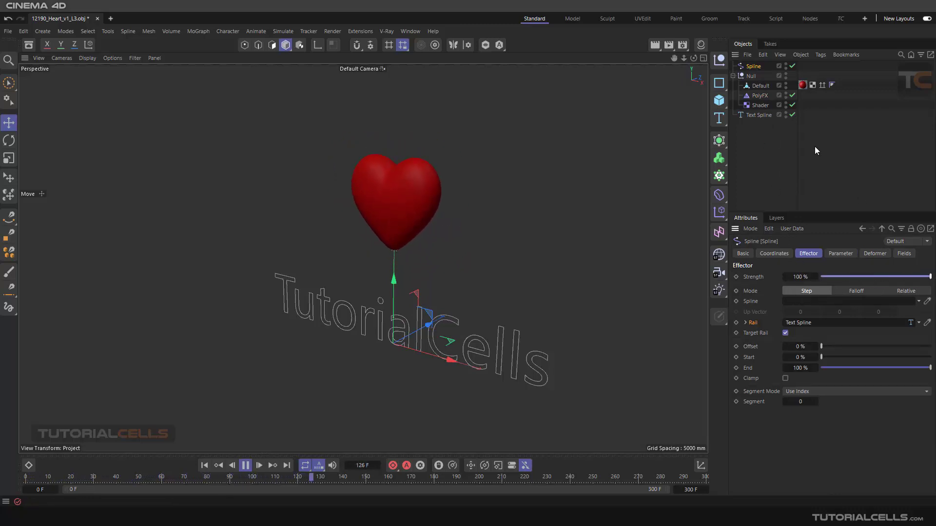
{"action": "left_click", "coordinate": [759, 96]}
{"action": "left_click", "coordinate": [839, 254]}
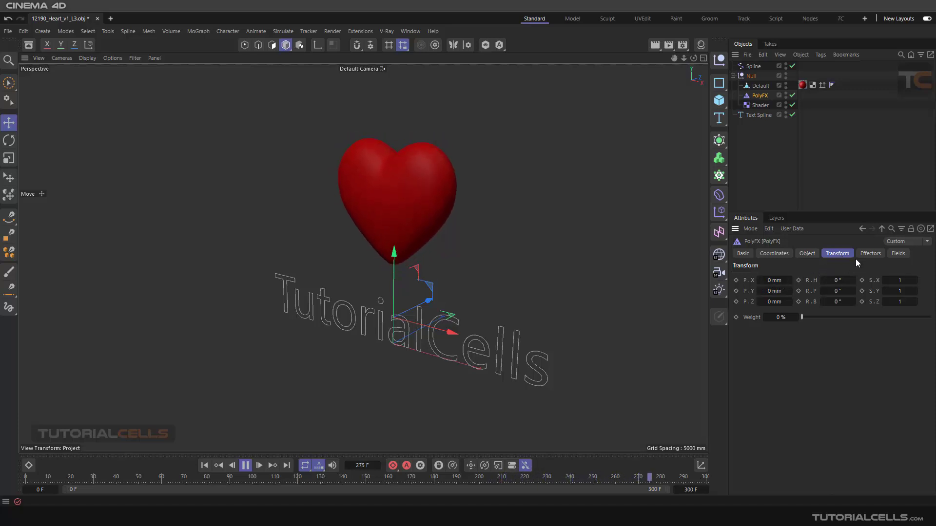
{"action": "left_click", "coordinate": [871, 254]}
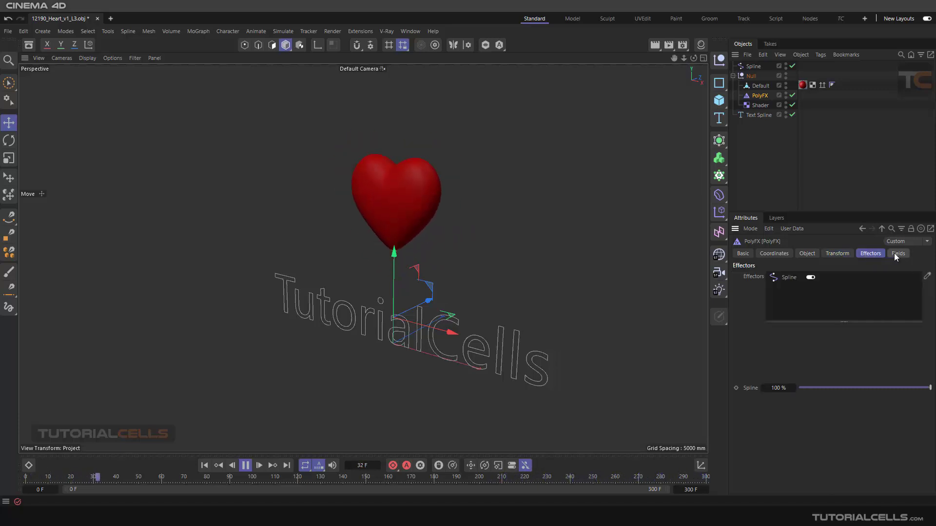
{"action": "left_click", "coordinate": [838, 254]}
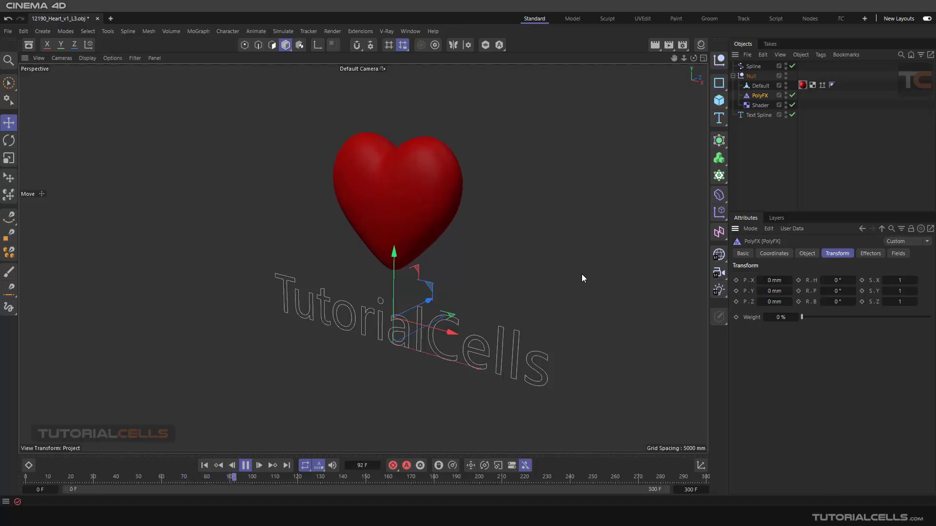
{"action": "left_click", "coordinate": [753, 66]}
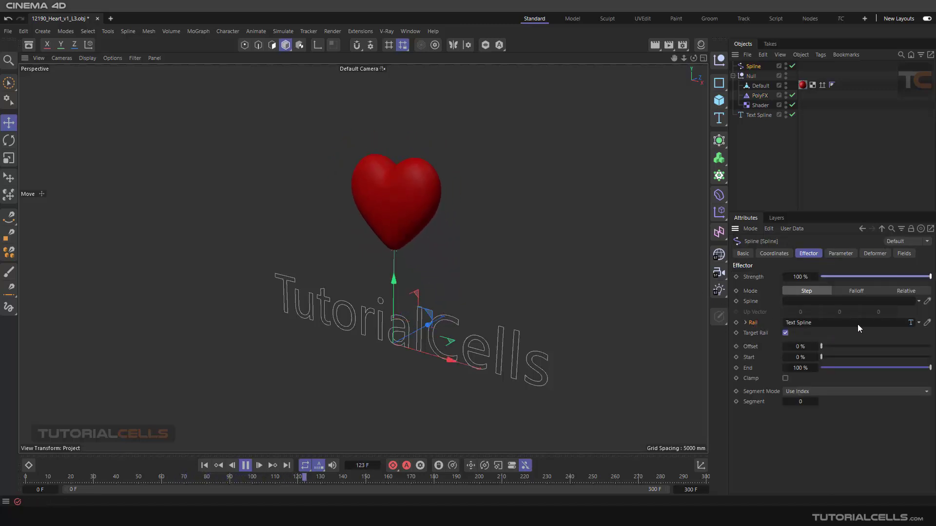
Step: Clear the Rail link, make Text Spline the effector's spline, and test a lower strength
{"action": "left_click", "coordinate": [919, 323]}
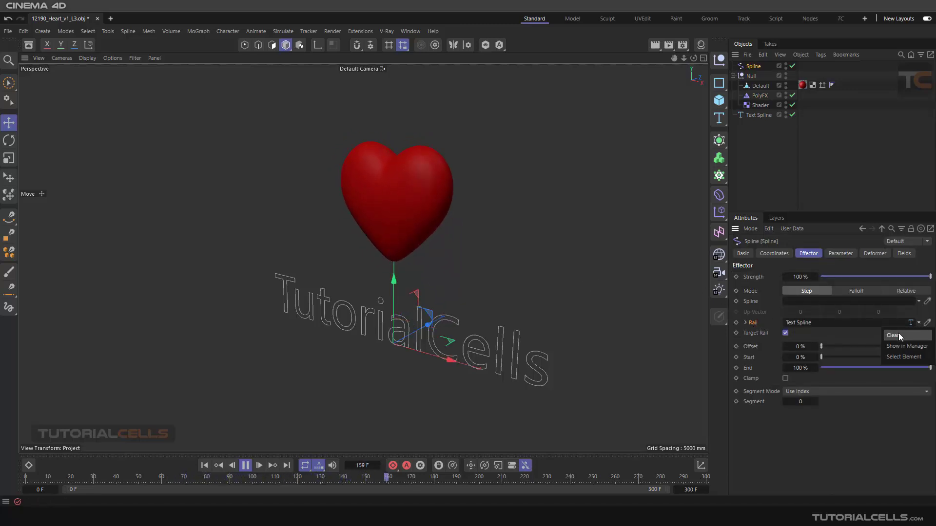
{"action": "left_click", "coordinate": [899, 333]}
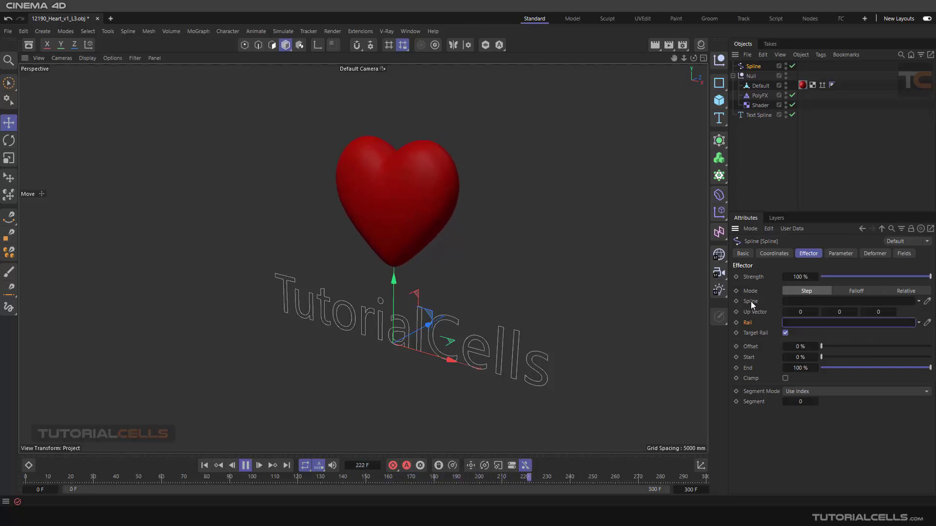
{"action": "left_click_drag", "start_coordinate": [757, 115], "coordinate": [793, 302]}
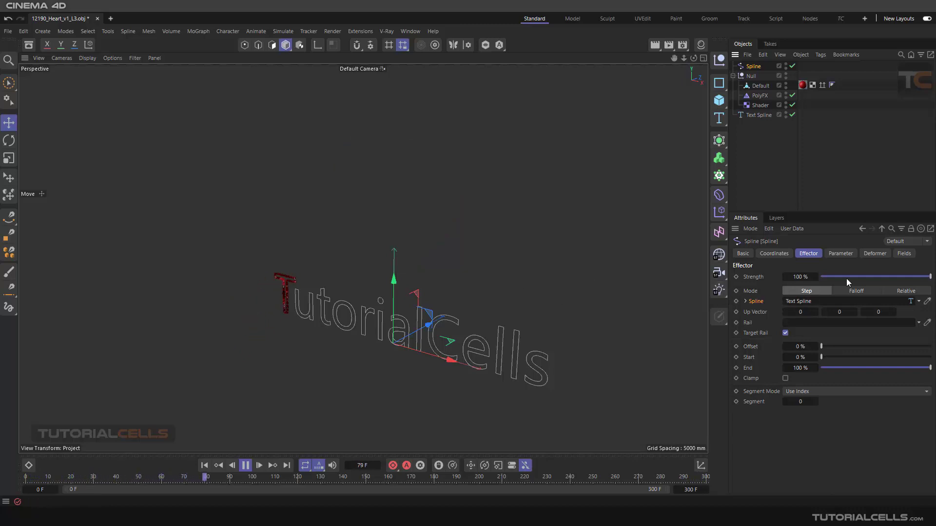
{"action": "left_click_drag", "start_coordinate": [903, 276], "coordinate": [930, 276]}
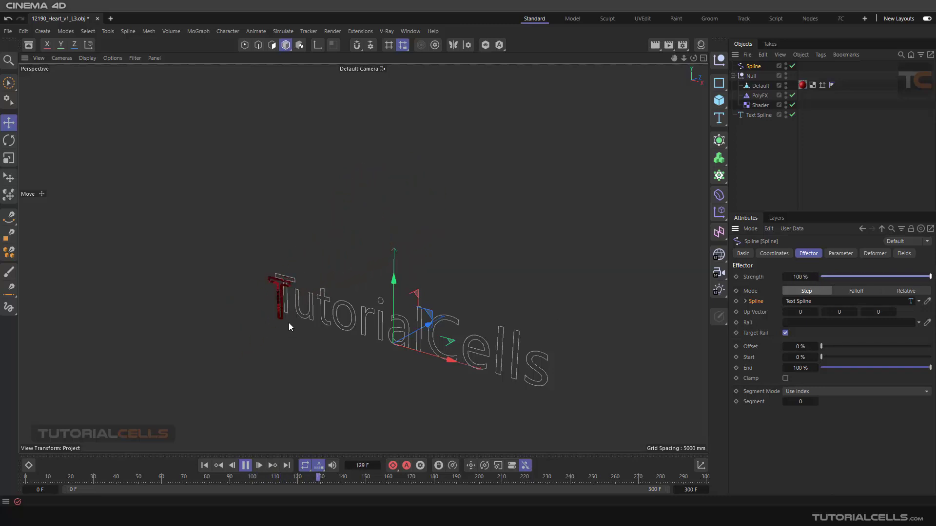
Step: Set the Spline effector's Segment Mode to Even Spacing, trying Full Spacing first
{"action": "left_click", "coordinate": [753, 394]}
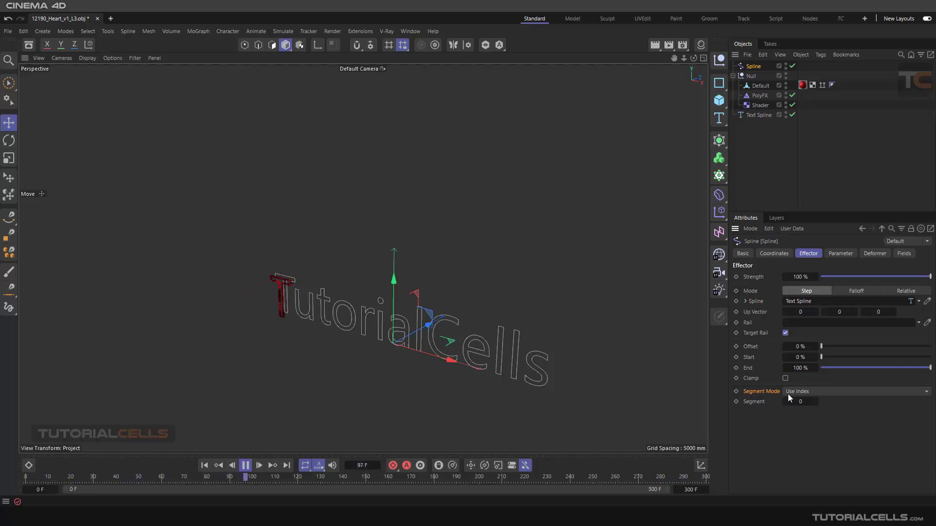
{"action": "left_click", "coordinate": [805, 392]}
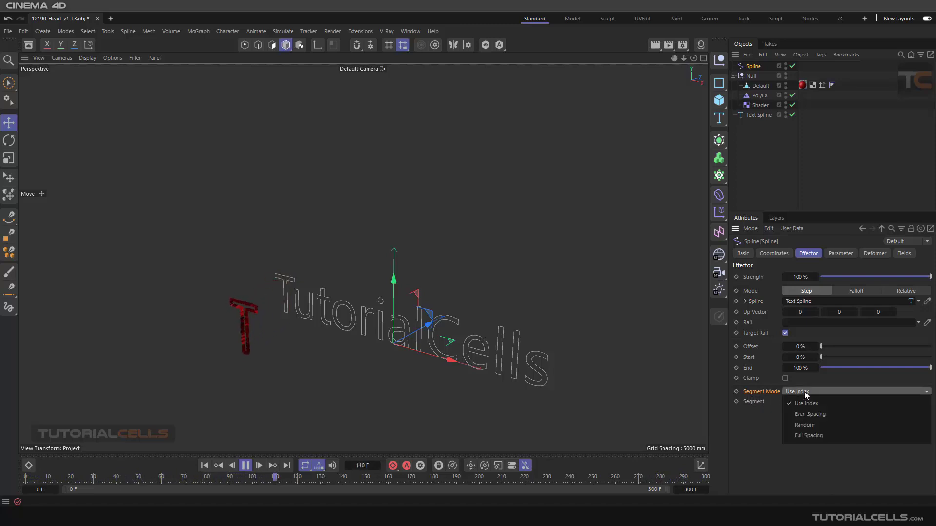
{"action": "left_click", "coordinate": [822, 433]}
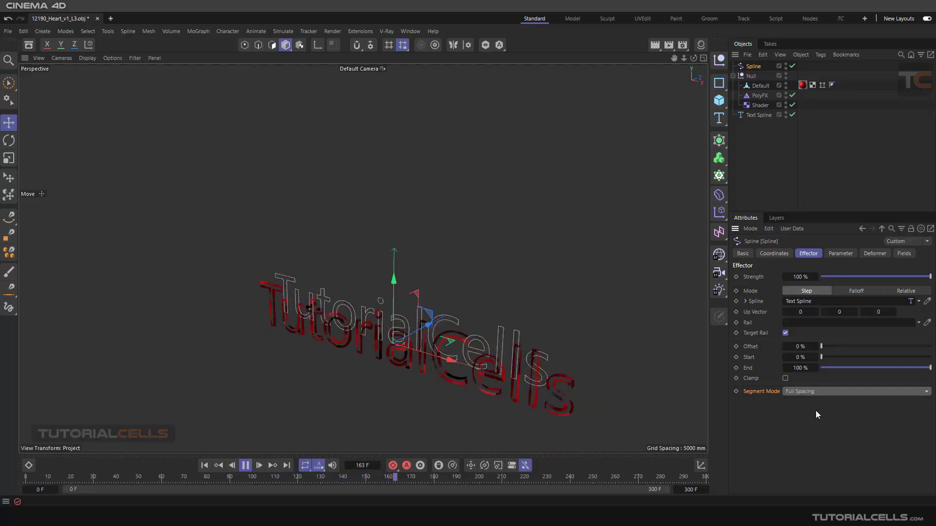
{"action": "left_click", "coordinate": [811, 392]}
{"action": "left_click", "coordinate": [809, 413]}
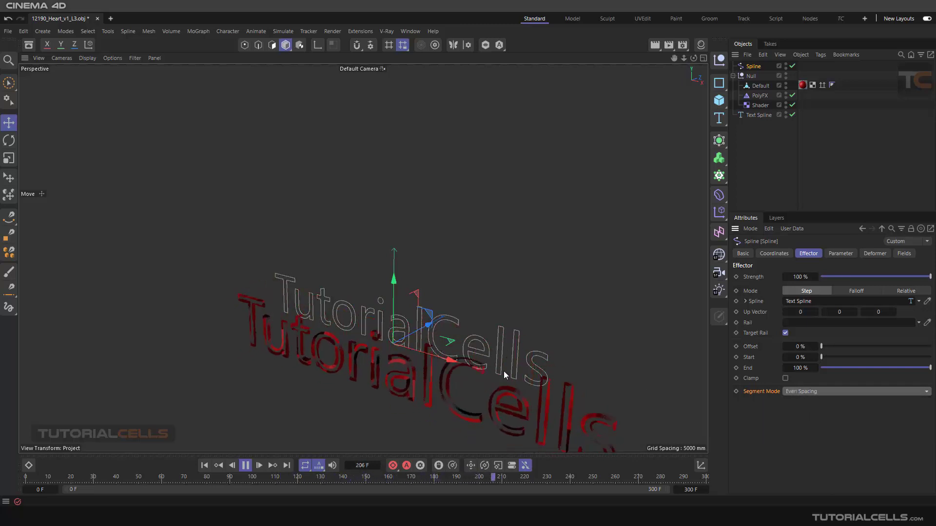
Step: Replay the animation from frame one and orbit to check fragments across all letters
{"action": "left_click_drag", "start_coordinate": [427, 344], "coordinate": [424, 317], "text": "alt"}
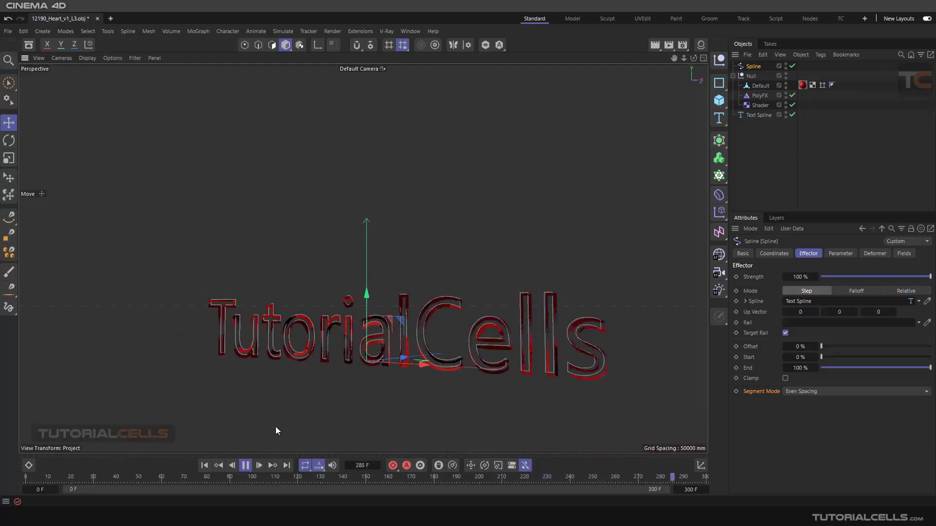
{"action": "left_click", "coordinate": [245, 465]}
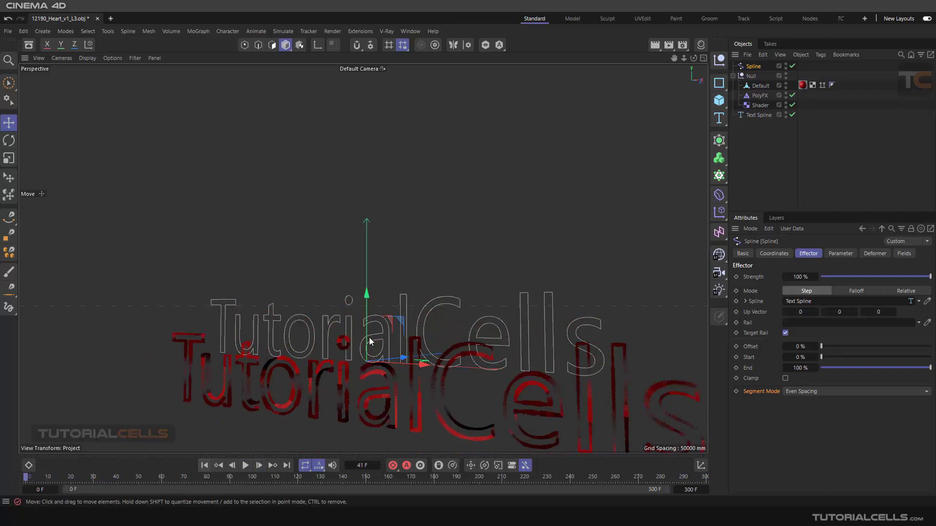
{"action": "left_click", "coordinate": [204, 465]}
{"action": "left_click", "coordinate": [245, 466]}
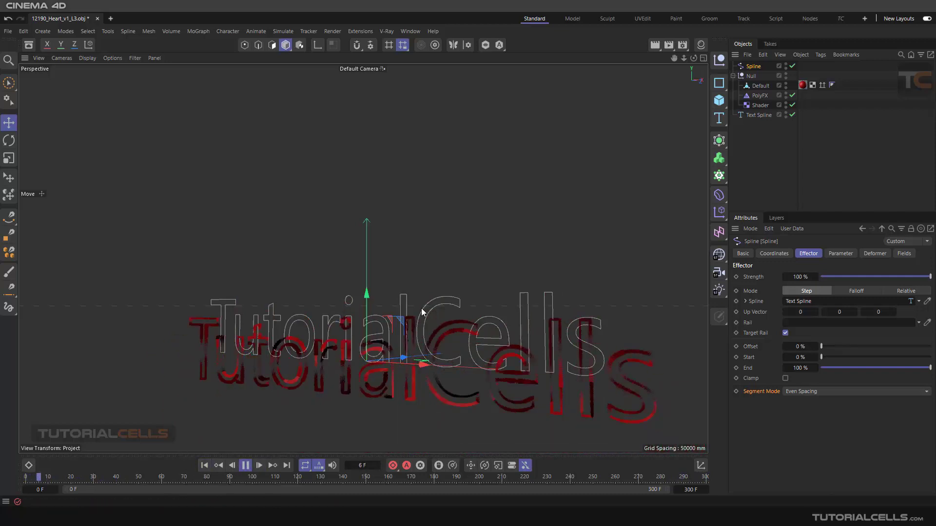
{"action": "left_click_drag", "start_coordinate": [418, 313], "coordinate": [446, 182], "text": "alt"}
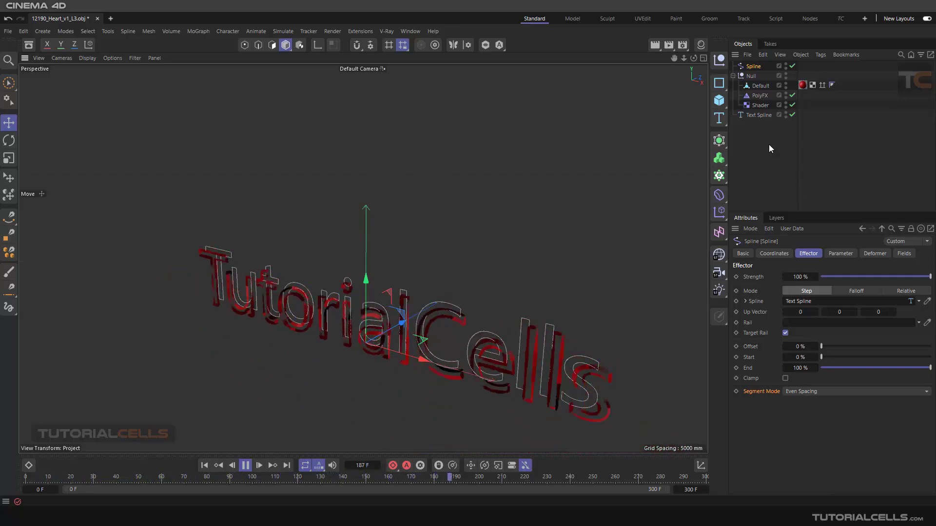
{"action": "left_click", "coordinate": [759, 105]}
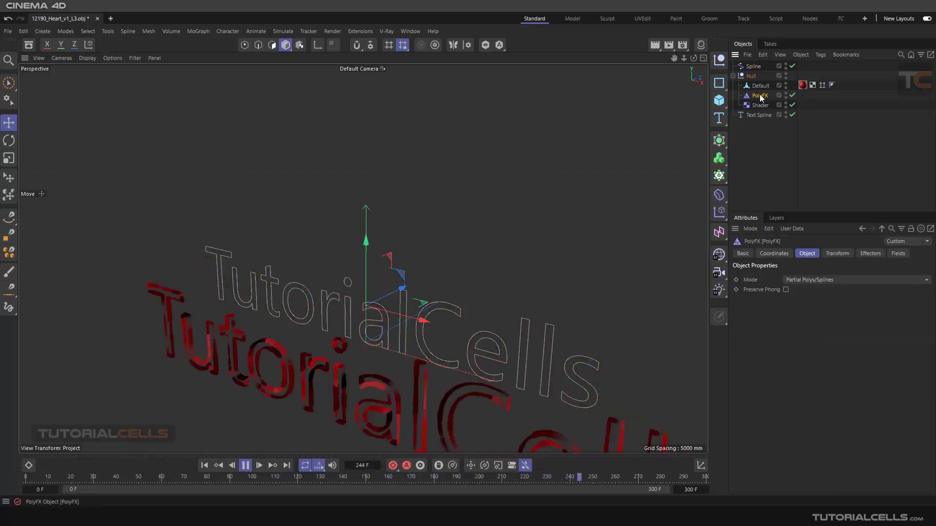
{"action": "left_click", "coordinate": [759, 95]}
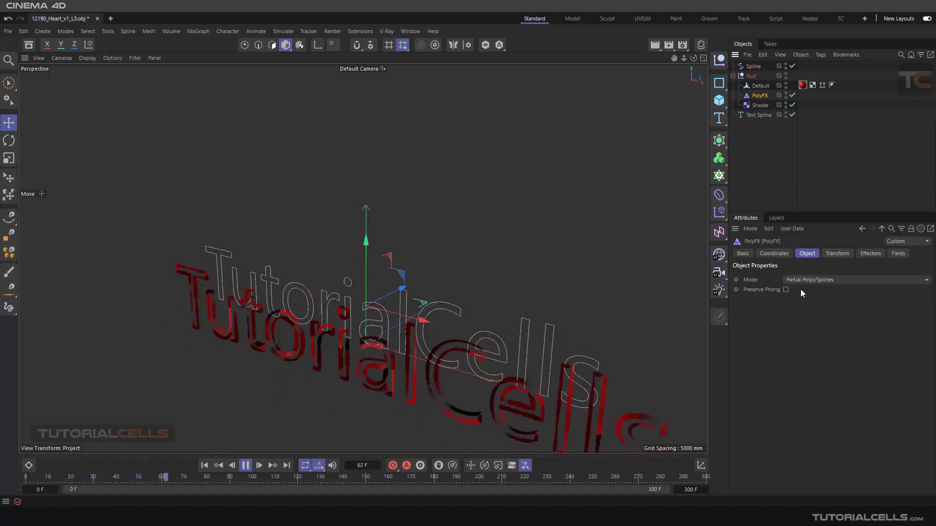
{"action": "left_click", "coordinate": [835, 253]}
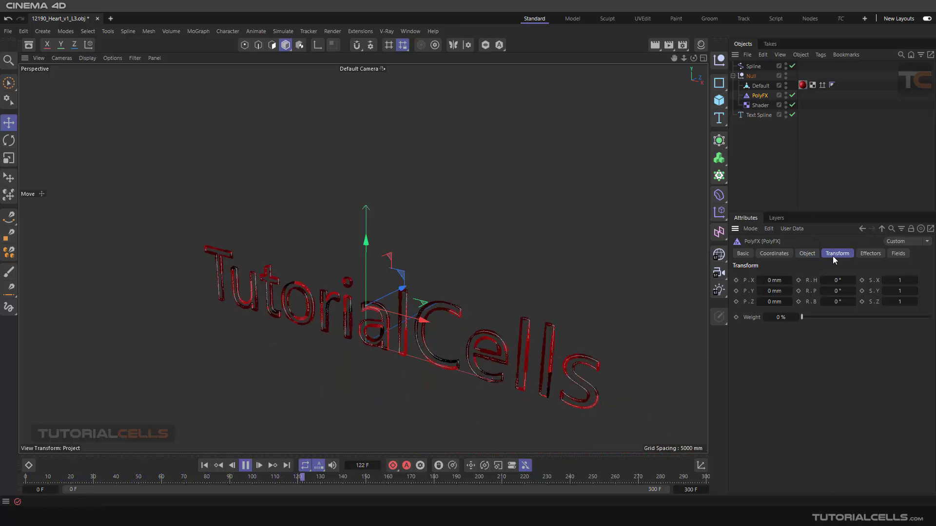
{"action": "left_click", "coordinate": [866, 255]}
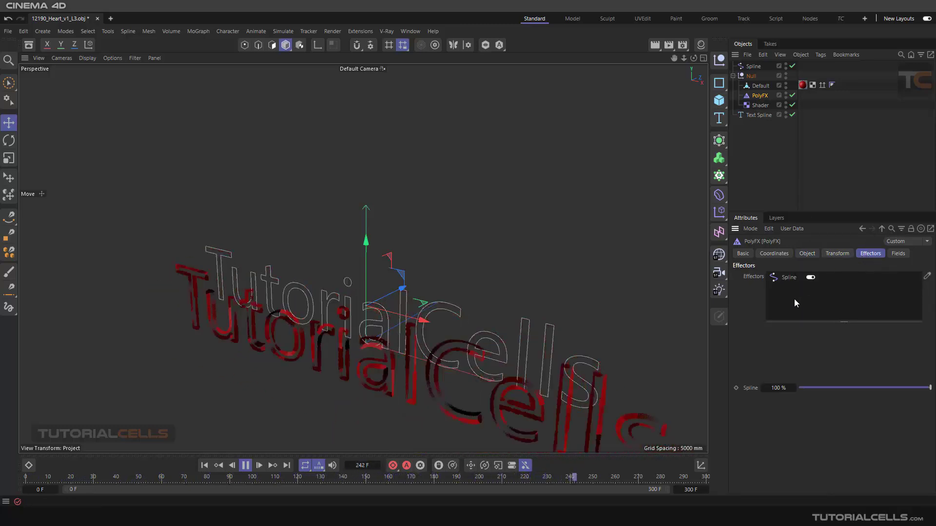
{"action": "left_click", "coordinate": [896, 255]}
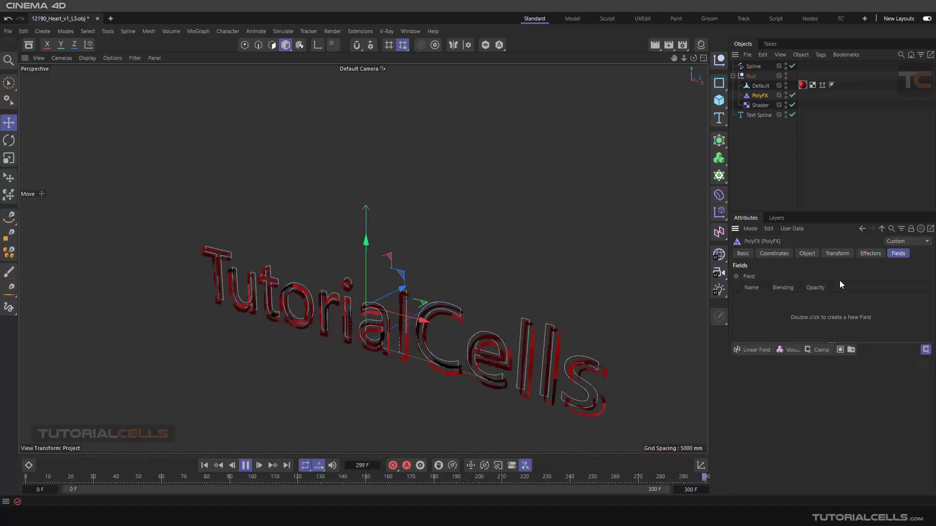
{"action": "left_click", "coordinate": [807, 254]}
{"action": "left_click", "coordinate": [752, 67]}
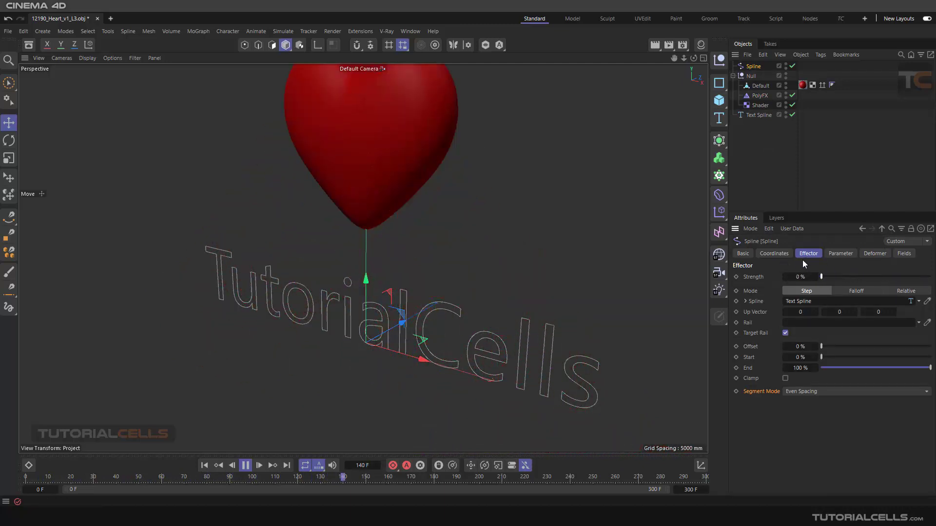
{"action": "left_click_drag", "start_coordinate": [803, 259], "coordinate": [777, 248]}
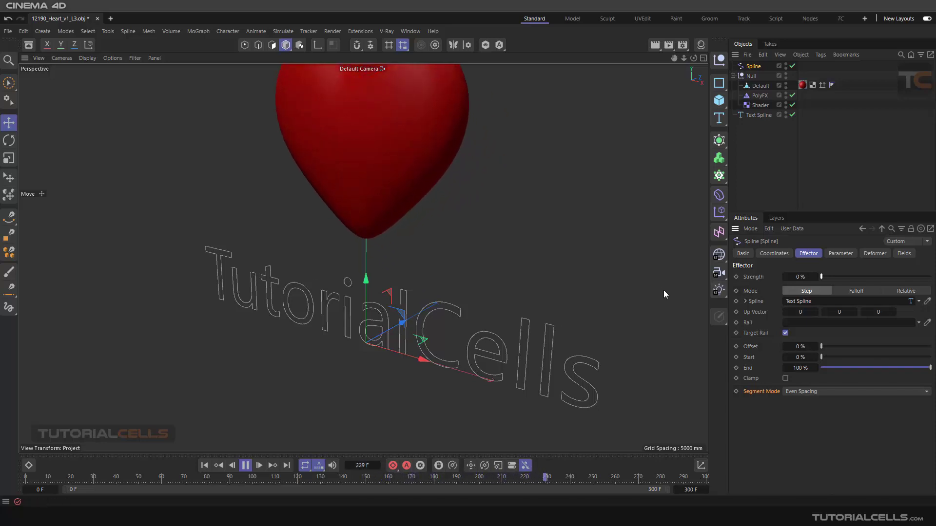
{"action": "left_click_drag", "start_coordinate": [822, 277], "coordinate": [930, 277]}
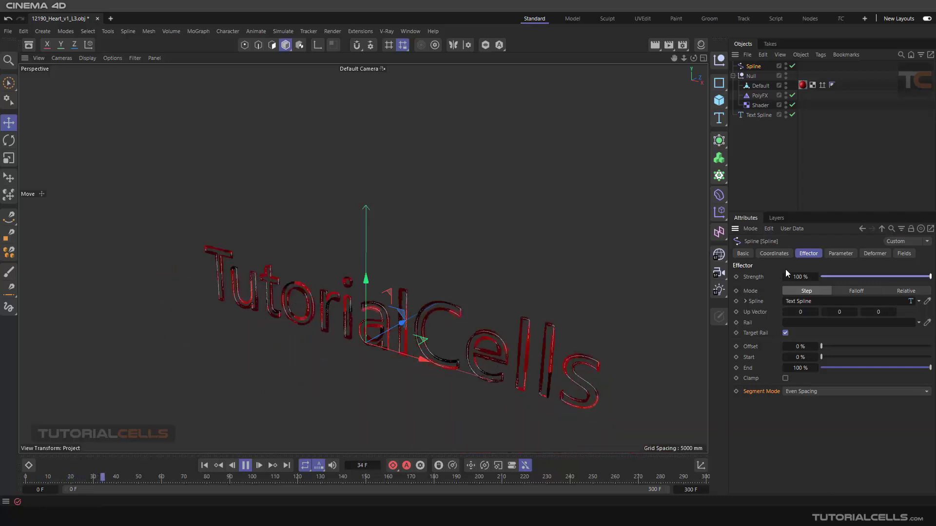
Step: Rotate the pieces to H -20°, P 75°, B -66° and hide the Text Spline outline
{"action": "left_click", "coordinate": [841, 254]}
{"action": "mouse_move", "coordinate": [803, 319]}
{"action": "left_mouse_down"}
{"action": "mouse_move", "coordinate": [812, 319]}
{"action": "mouse_move", "coordinate": [795, 320]}
{"action": "left_mouse_up"}
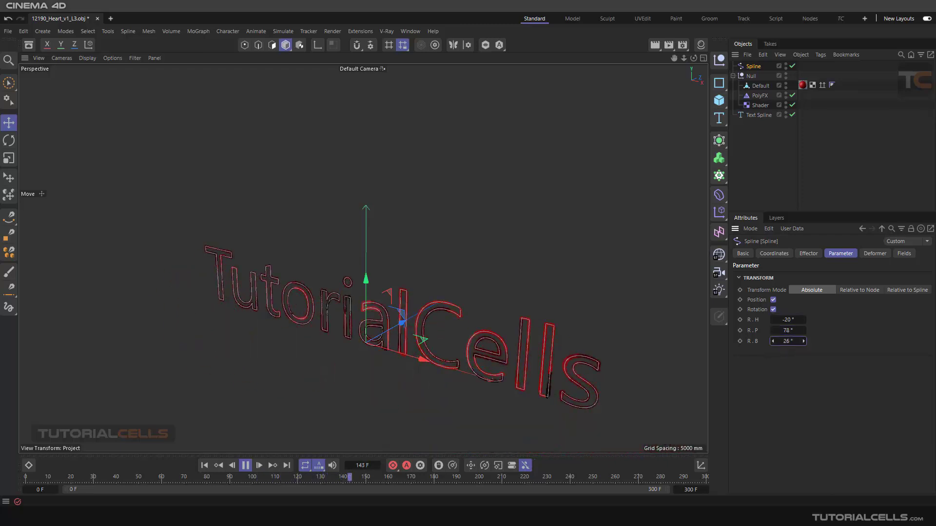
{"action": "left_click_drag", "start_coordinate": [788, 342], "coordinate": [795, 342]}
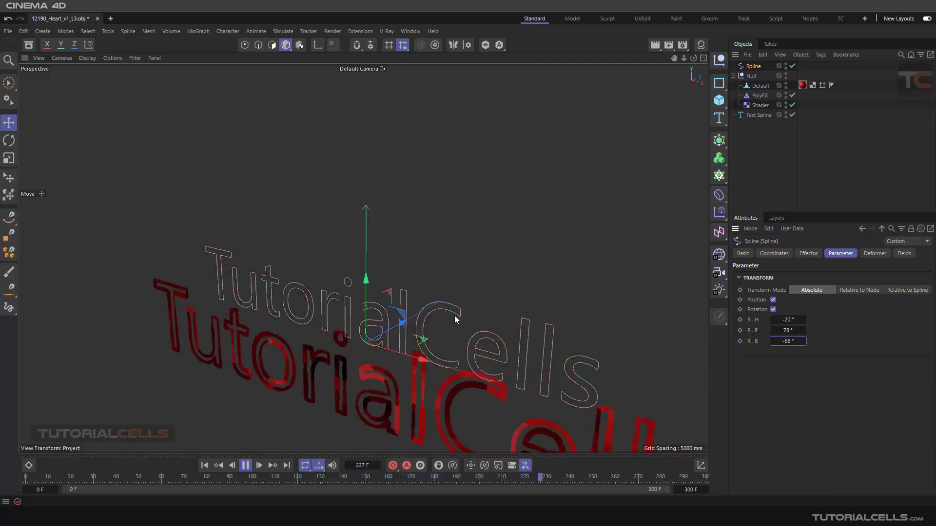
{"action": "double_click", "coordinate": [786, 112]}
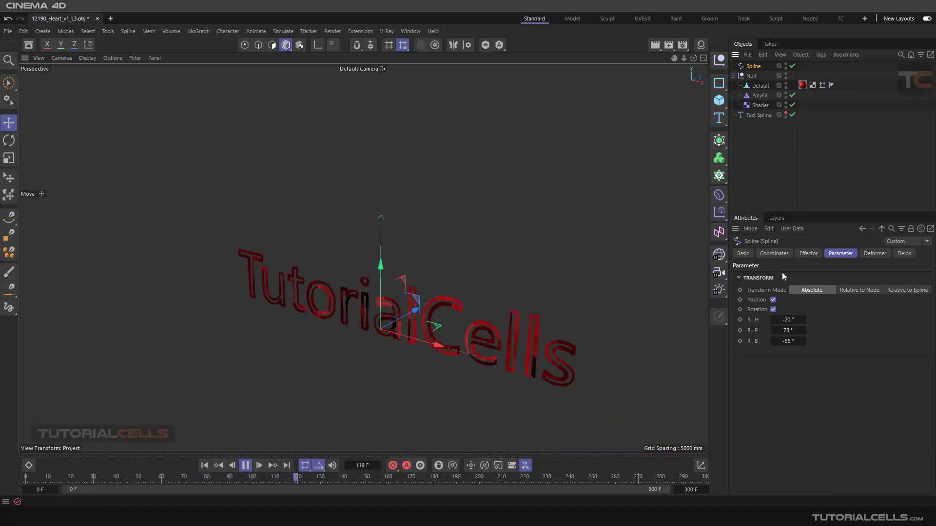
Step: Lower the Spline effector's Strength to 0% so the red heart reassembles whole
{"action": "left_click", "coordinate": [808, 253]}
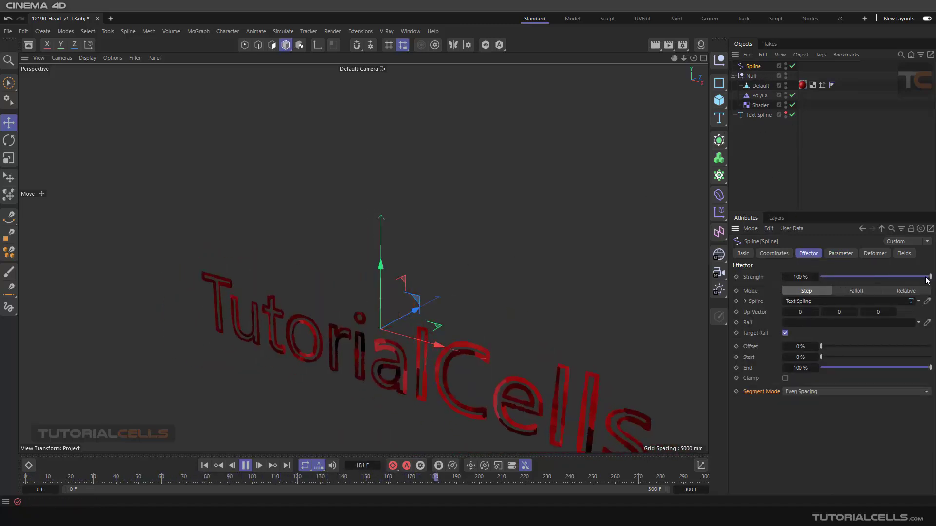
{"action": "left_click_drag", "start_coordinate": [915, 279], "coordinate": [821, 277]}
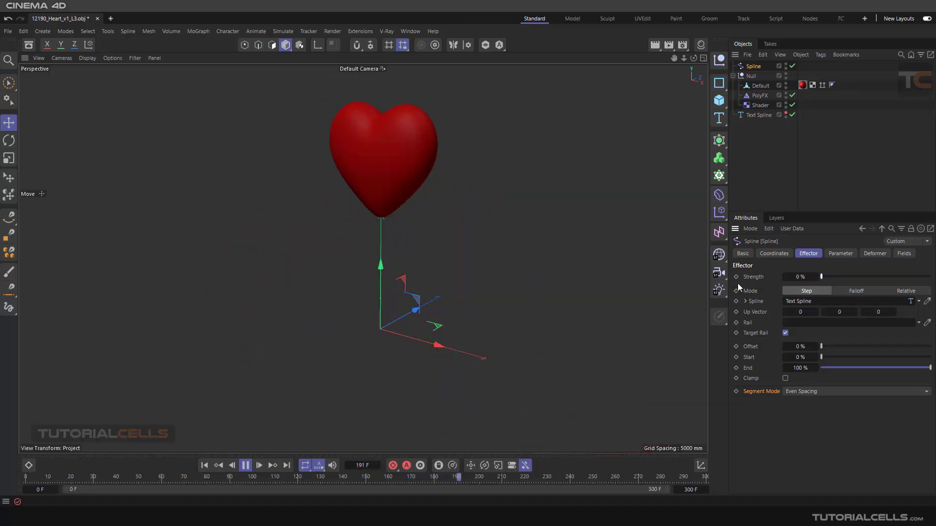